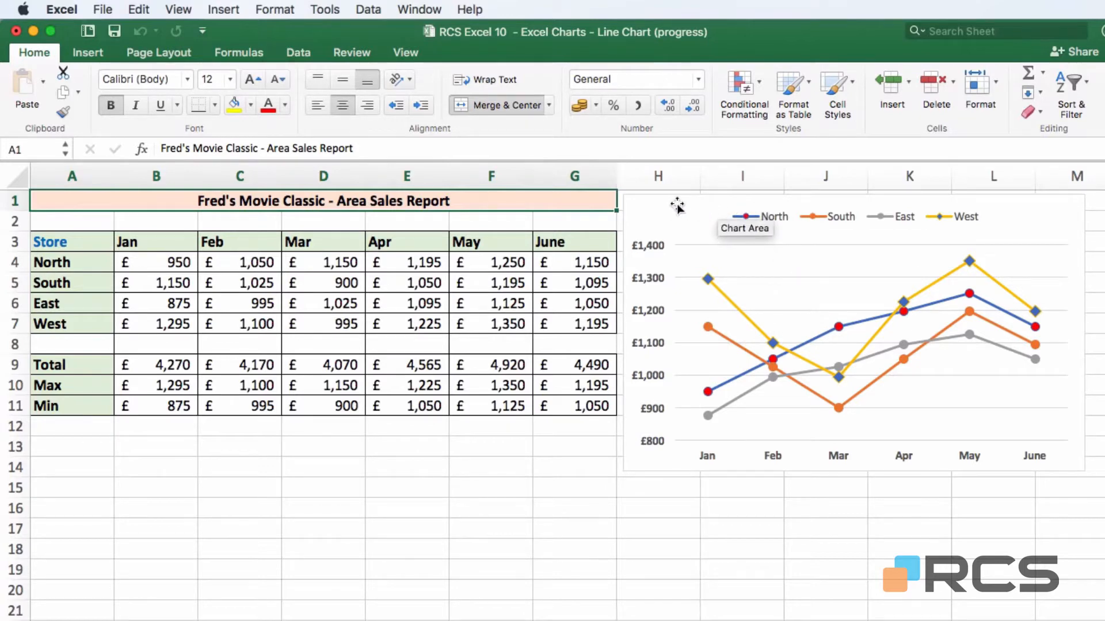
- Drag the store sales line chart right so it starts around column L
{"action": "left_click_drag", "start_coordinate": [677, 205], "coordinate": [1002, 203]}
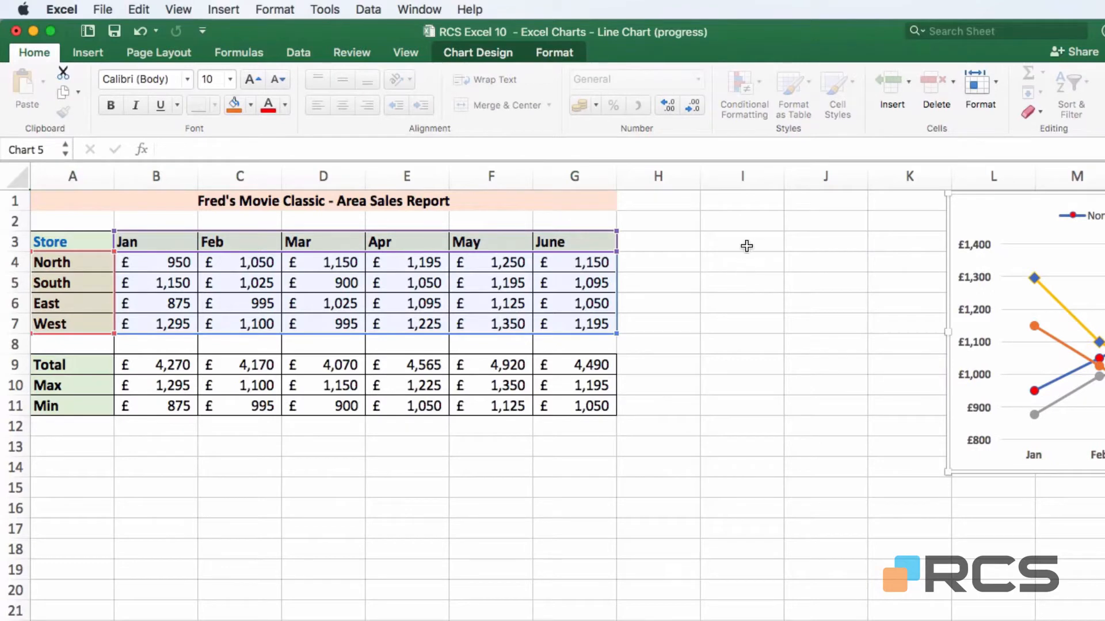
{"action": "left_click", "coordinate": [747, 224]}
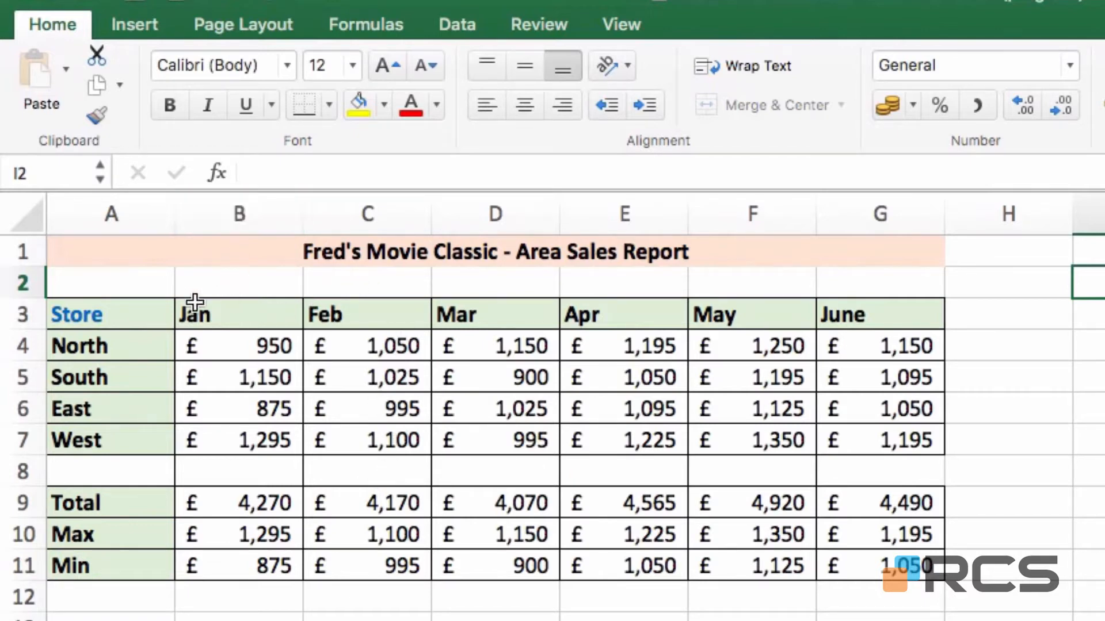
{"action": "left_click_drag", "start_coordinate": [217, 306], "coordinate": [851, 572]}
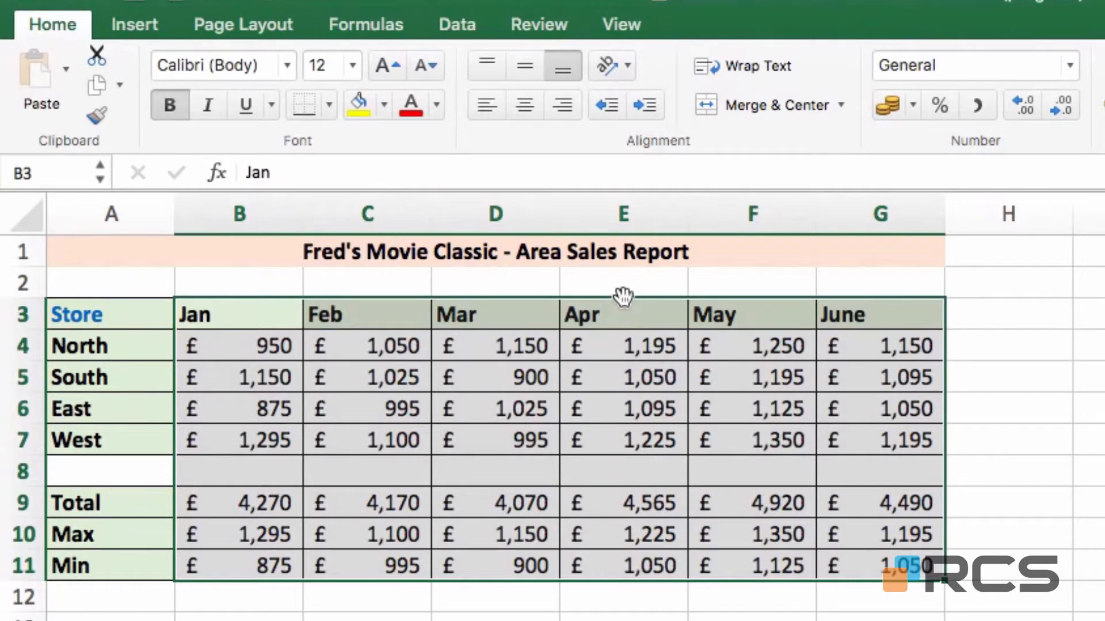
{"action": "left_click_drag", "start_coordinate": [629, 296], "coordinate": [724, 303]}
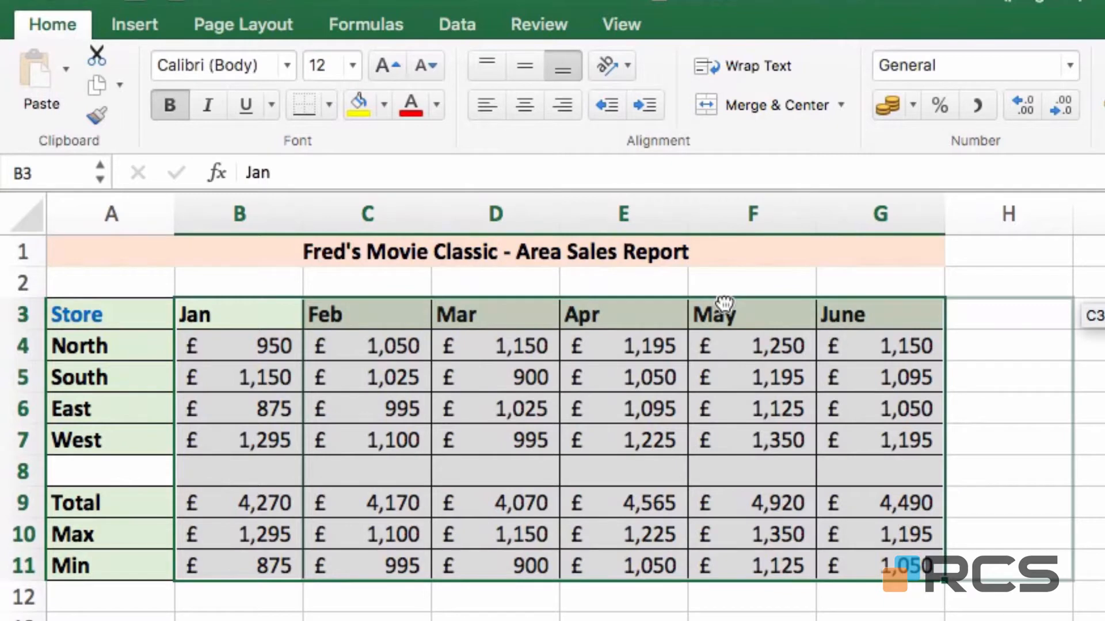
{"action": "left_click_drag", "start_coordinate": [724, 303], "coordinate": [724, 303]}
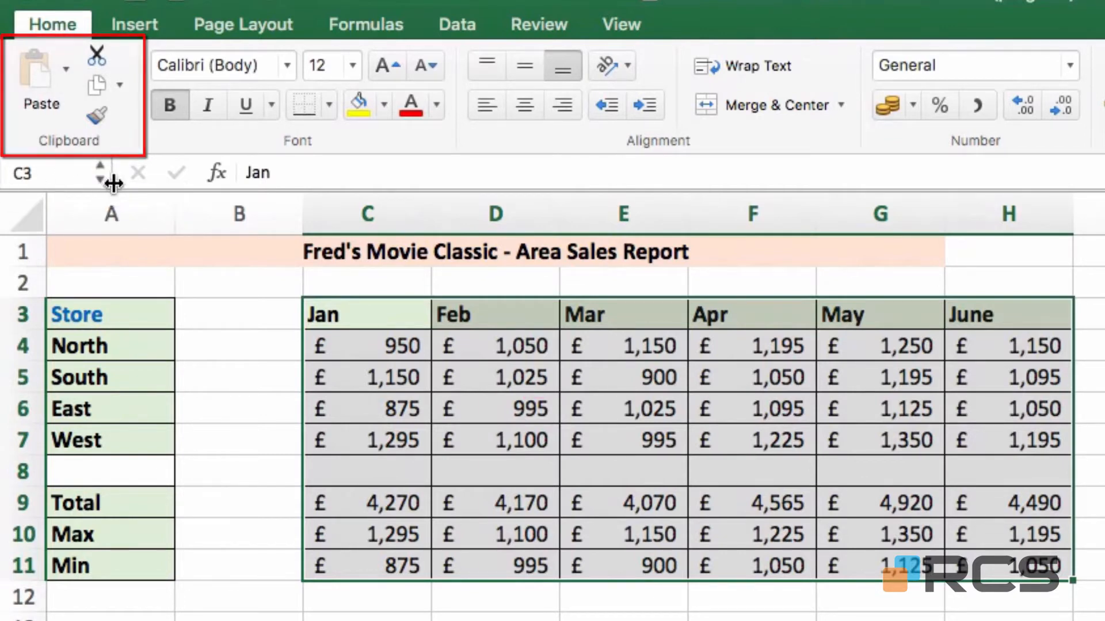
{"action": "left_click", "coordinate": [101, 58]}
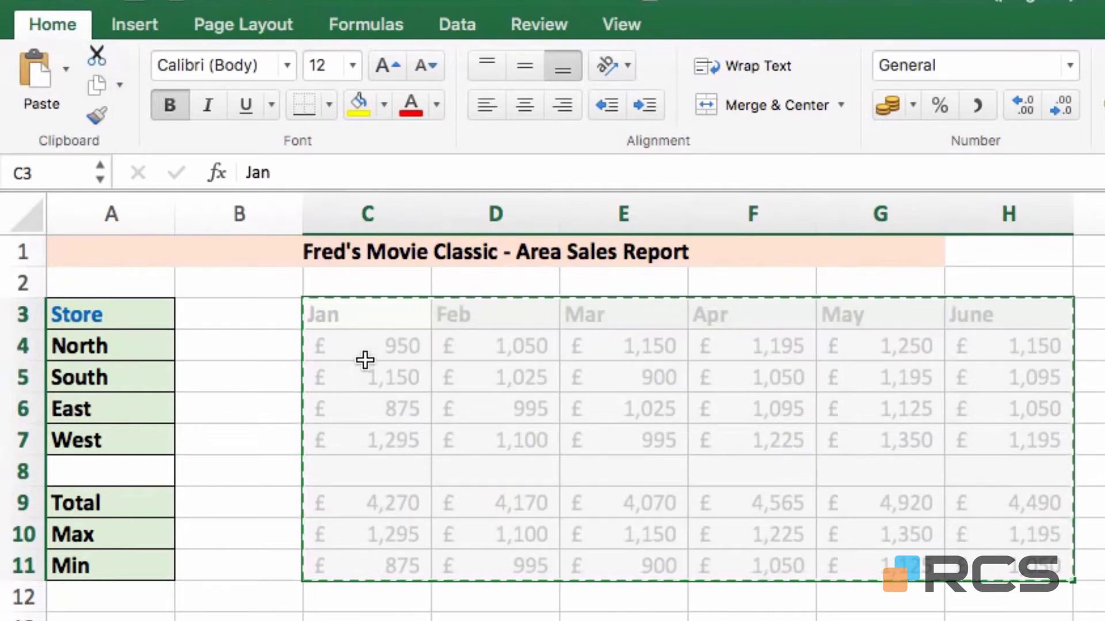
{"action": "left_click", "coordinate": [244, 312]}
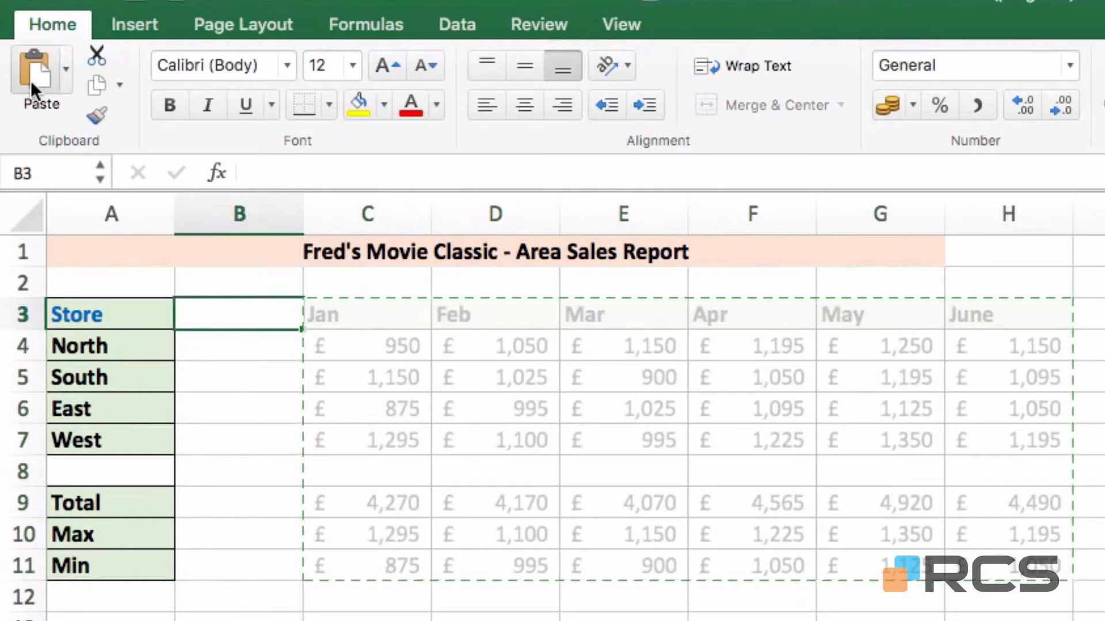
{"action": "left_click", "coordinate": [36, 66]}
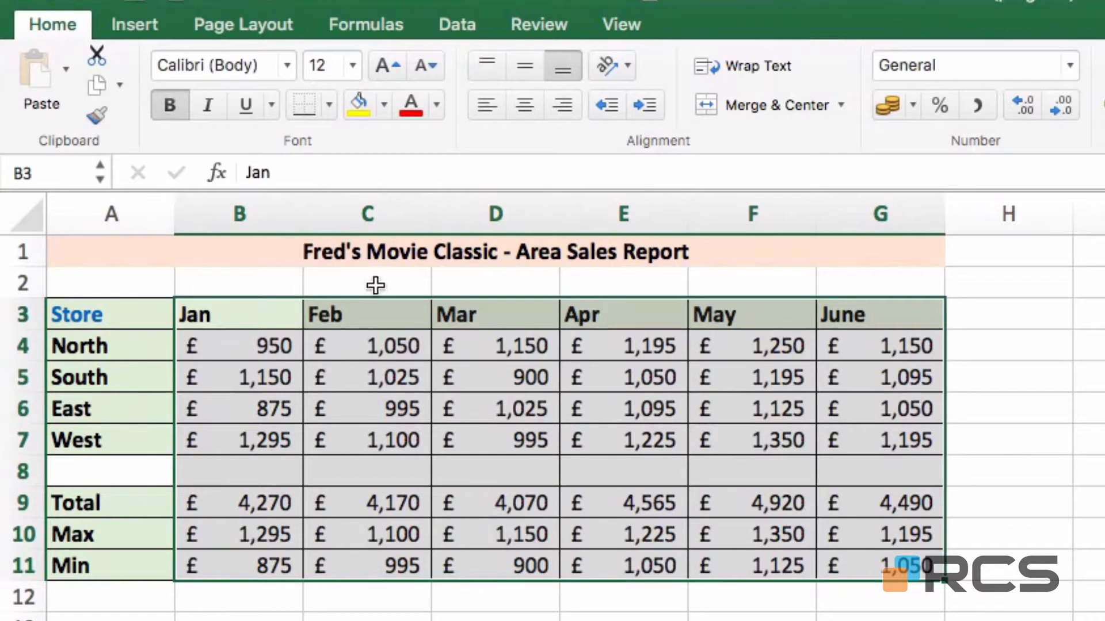
{"action": "left_click_drag", "start_coordinate": [371, 297], "coordinate": [599, 424]}
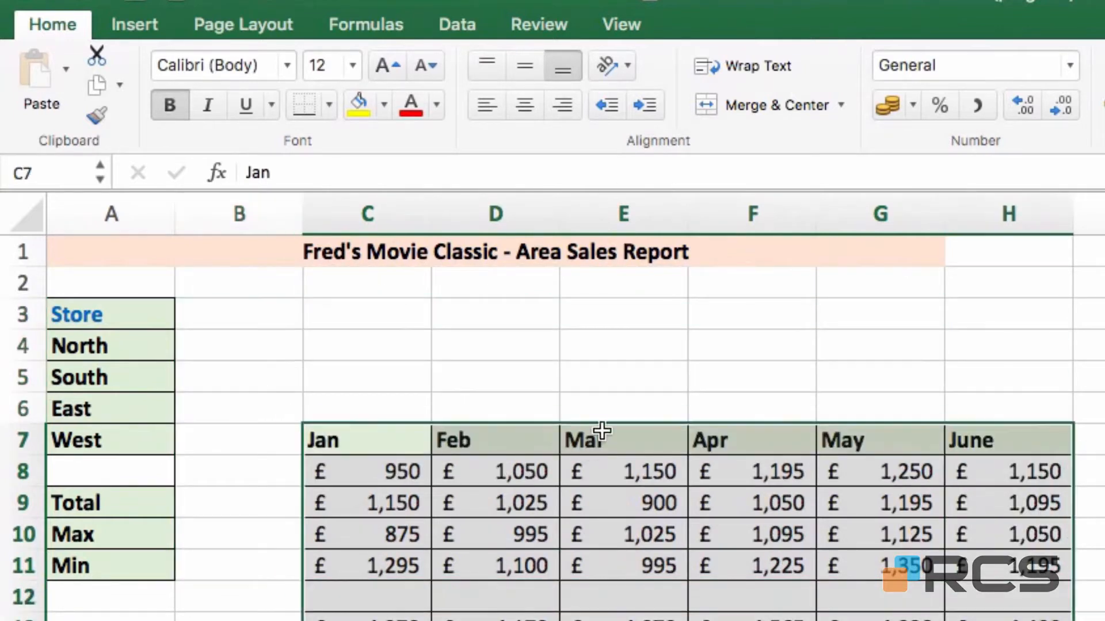
{"action": "left_click", "coordinate": [97, 55]}
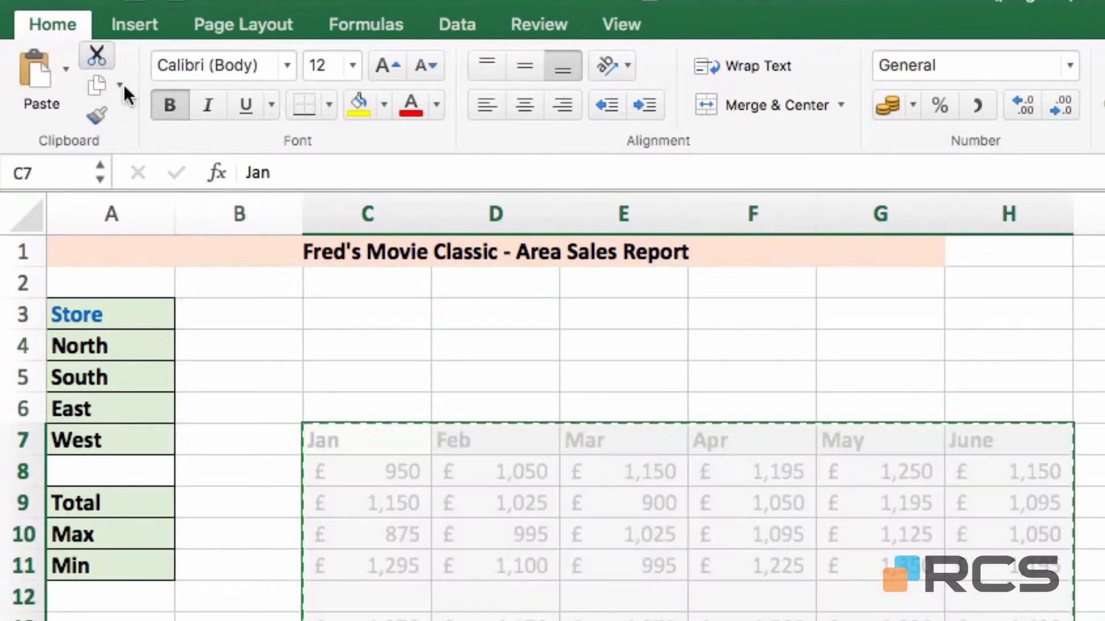
{"action": "left_click", "coordinate": [239, 309]}
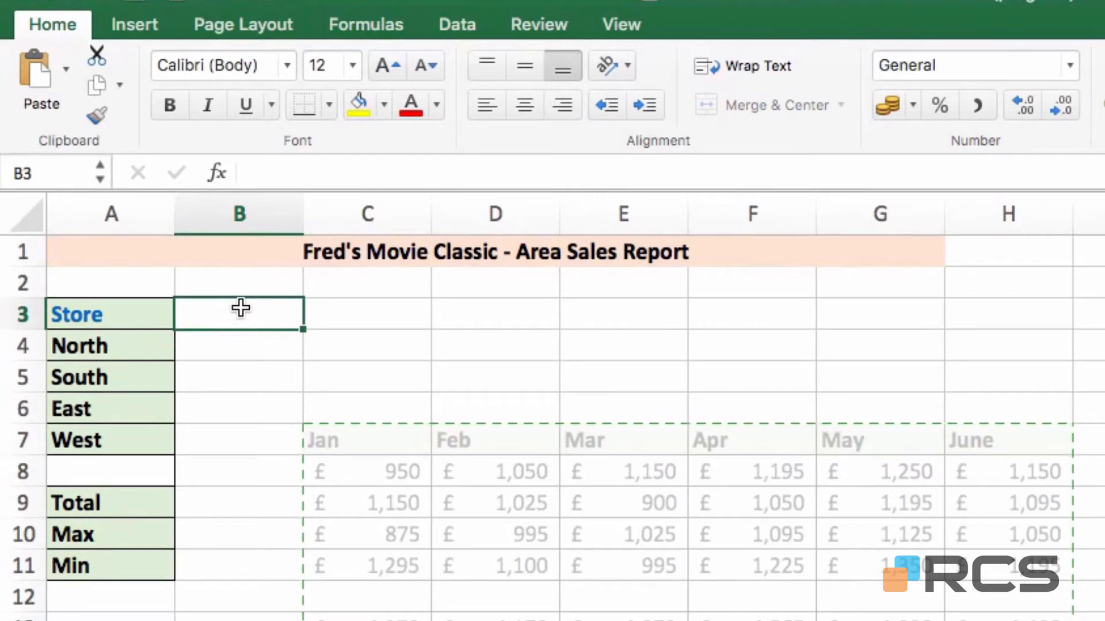
{"action": "left_click", "coordinate": [40, 88]}
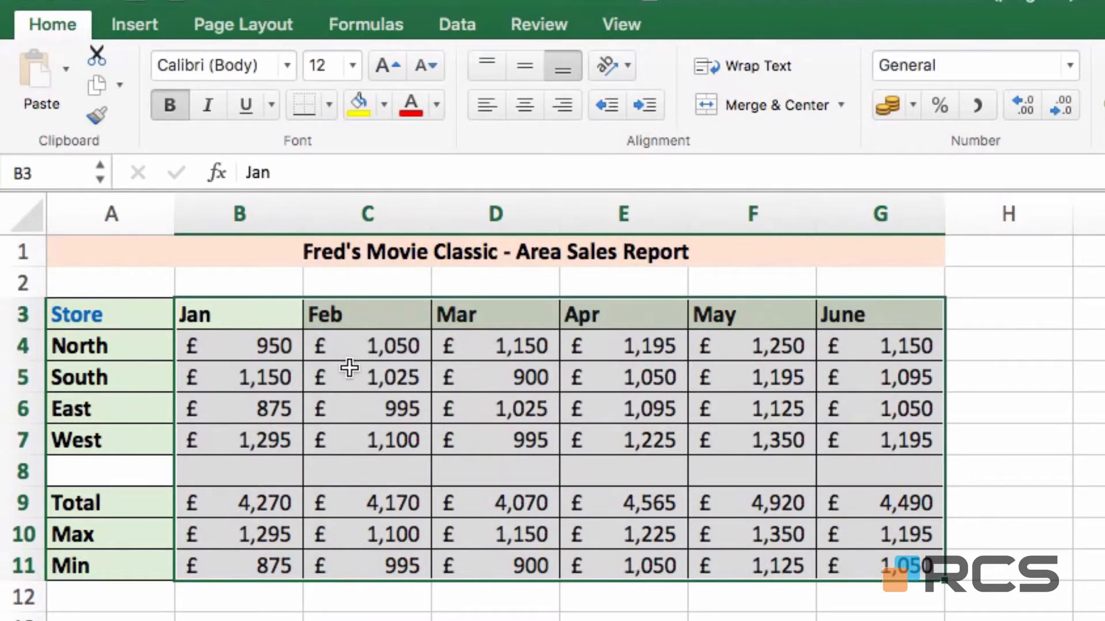
{"action": "left_click", "coordinate": [232, 367]}
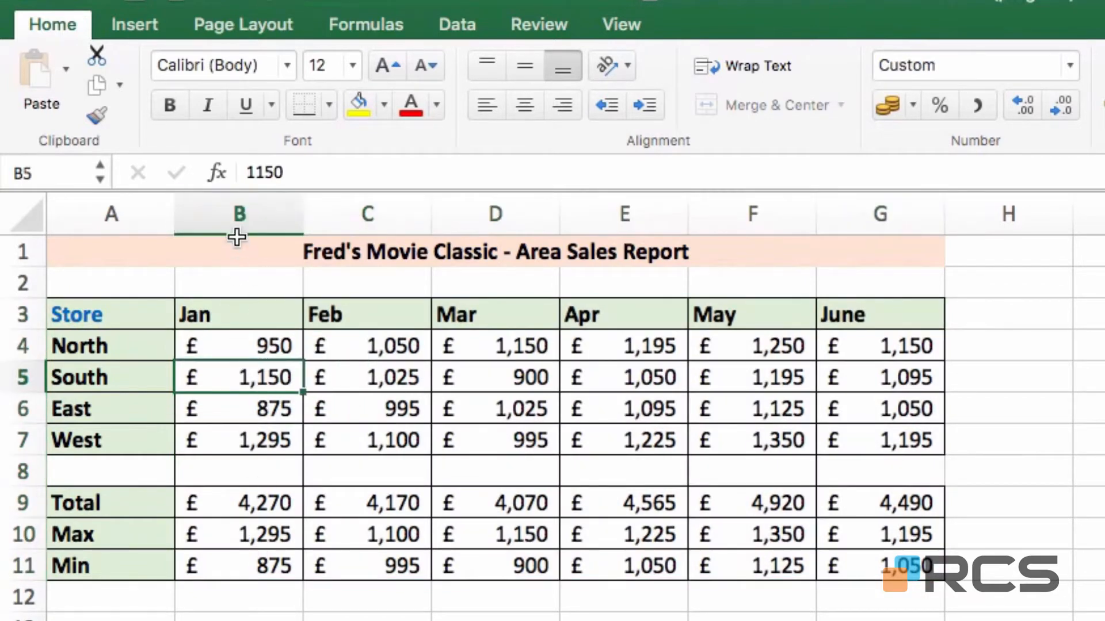
- Insert an entire empty column at B, shifting the Jan–June figures to C–H
{"action": "right_click", "coordinate": [247, 380]}
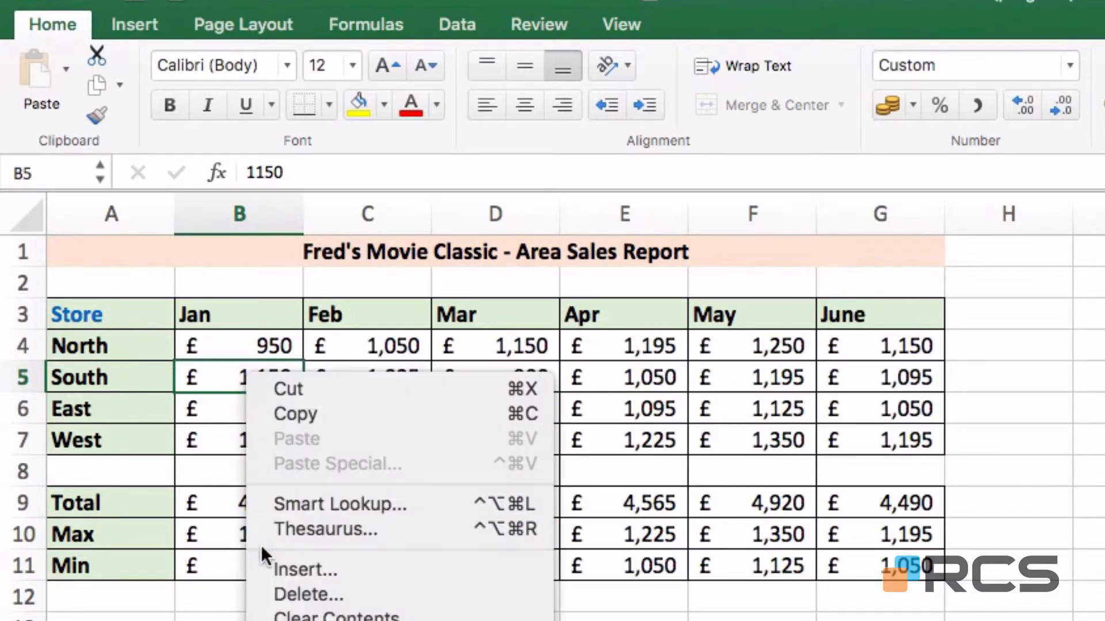
{"action": "left_click", "coordinate": [382, 570]}
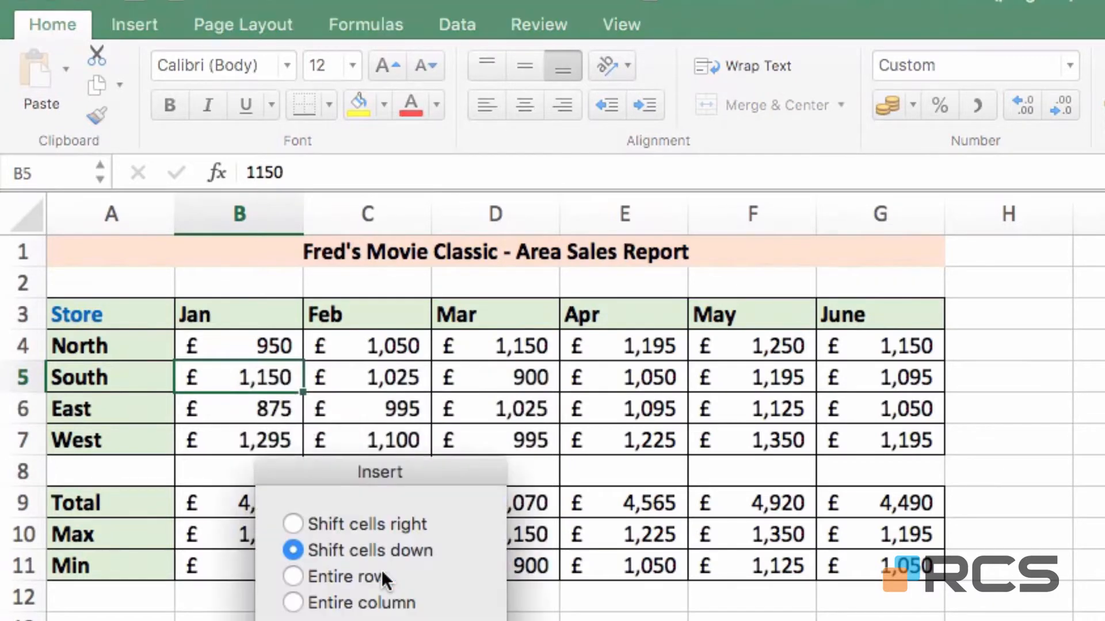
{"action": "left_click_drag", "start_coordinate": [370, 473], "coordinate": [439, 327]}
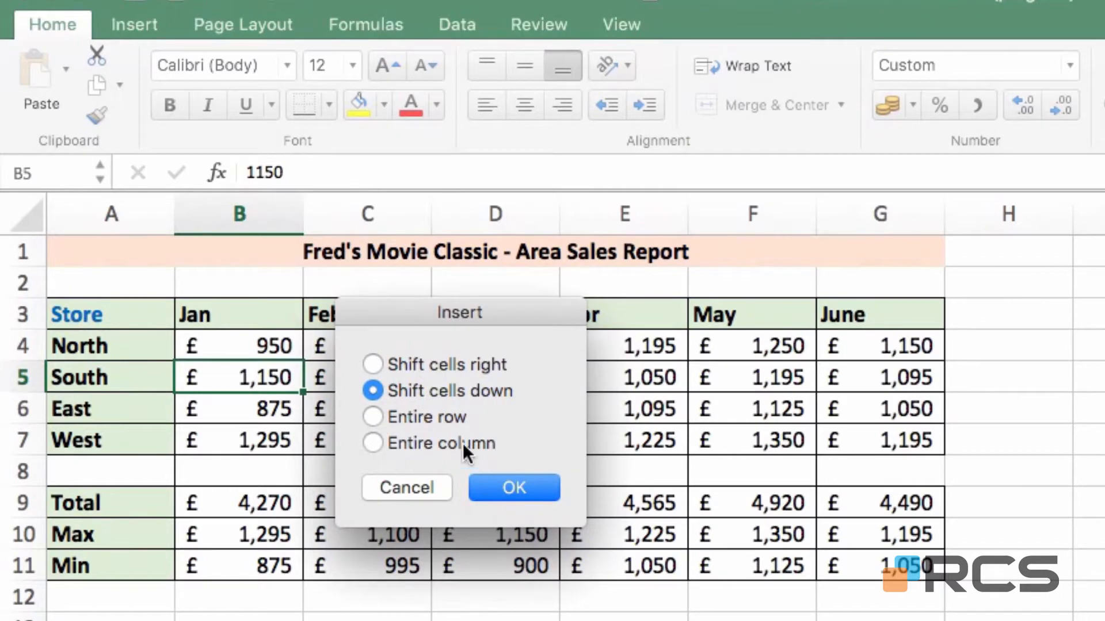
{"action": "left_click", "coordinate": [379, 442]}
{"action": "left_click", "coordinate": [516, 490]}
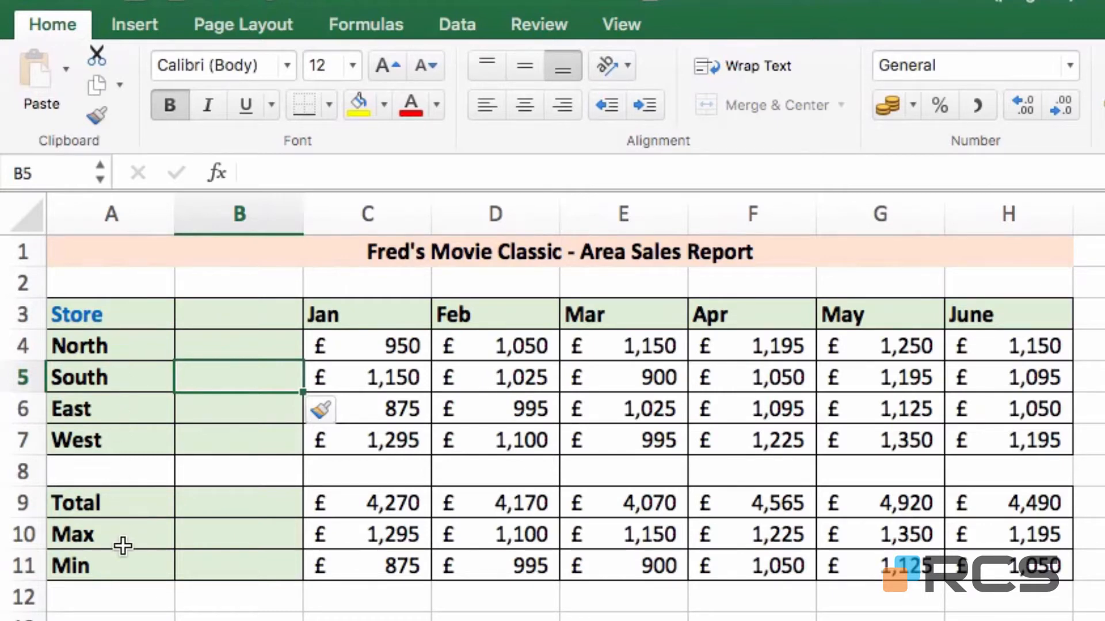
{"action": "left_click", "coordinate": [236, 356]}
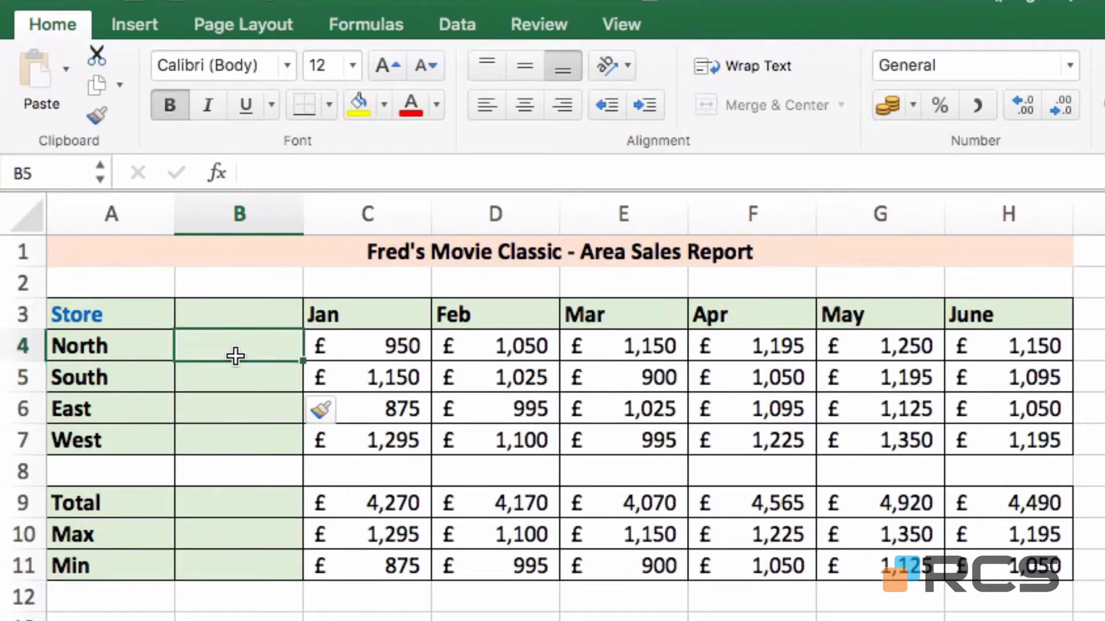
- Apply Clear Formats to B4:B11 to strip the inherited fill and borders
{"action": "mouse_move", "coordinate": [236, 356]}
{"action": "left_mouse_down"}
{"action": "mouse_move", "coordinate": [227, 584]}
{"action": "mouse_move", "coordinate": [227, 551]}
{"action": "left_mouse_up"}
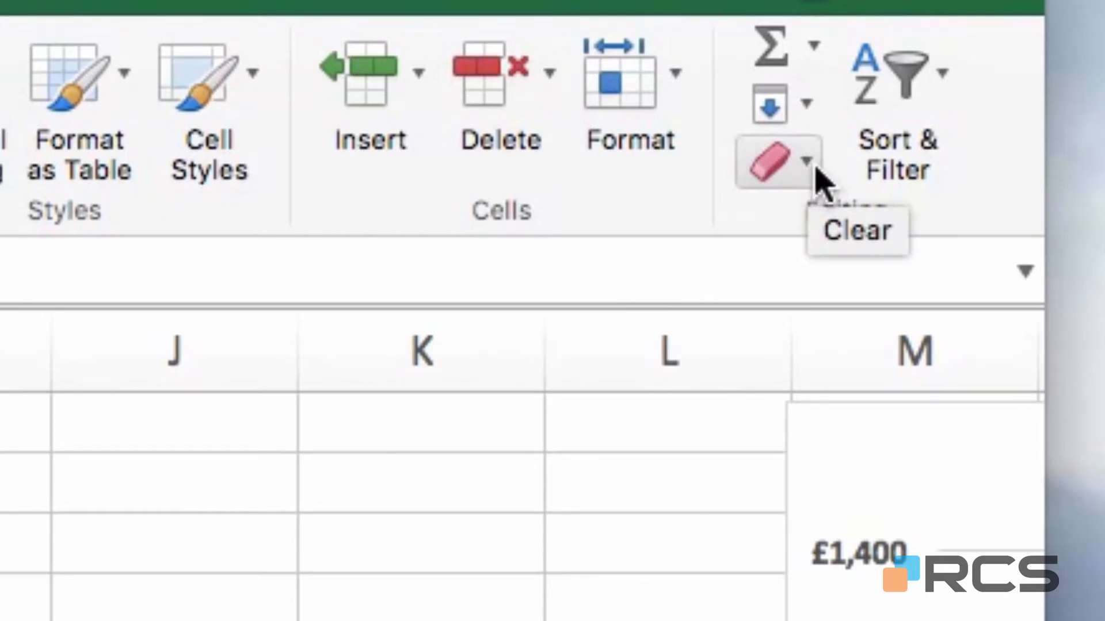
{"action": "left_click", "coordinate": [821, 178]}
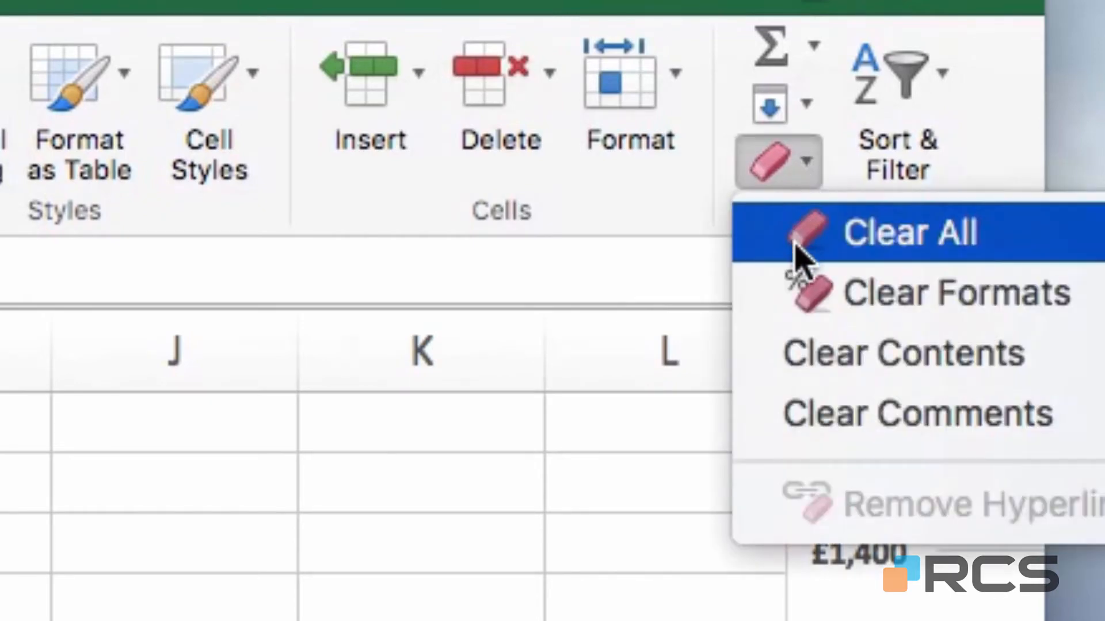
{"action": "left_click", "coordinate": [918, 293]}
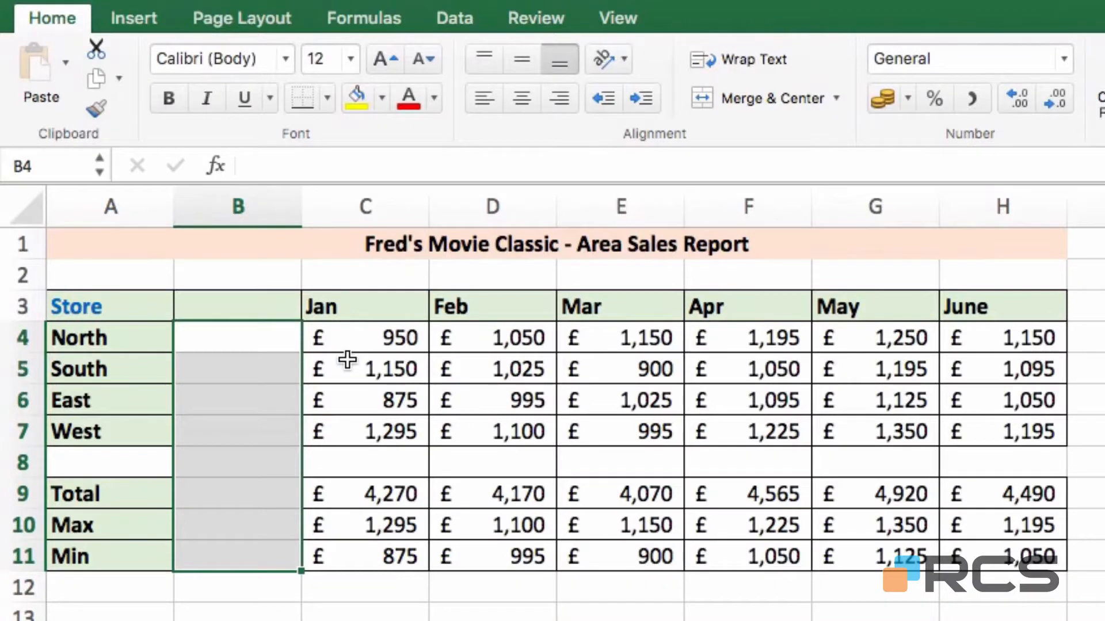
{"action": "left_click", "coordinate": [239, 303]}
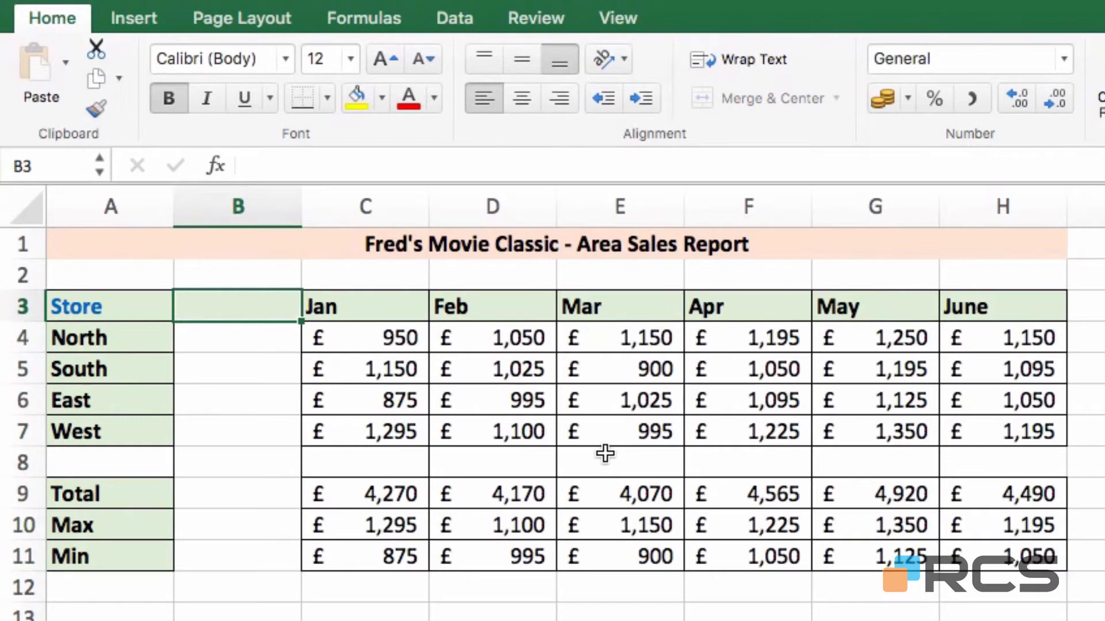
- Enter the header 'Manager' in B3 and each store manager's first name in B4:B7
{"action": "type", "text": "Manager"}
{"action": "key", "text": "Return"}
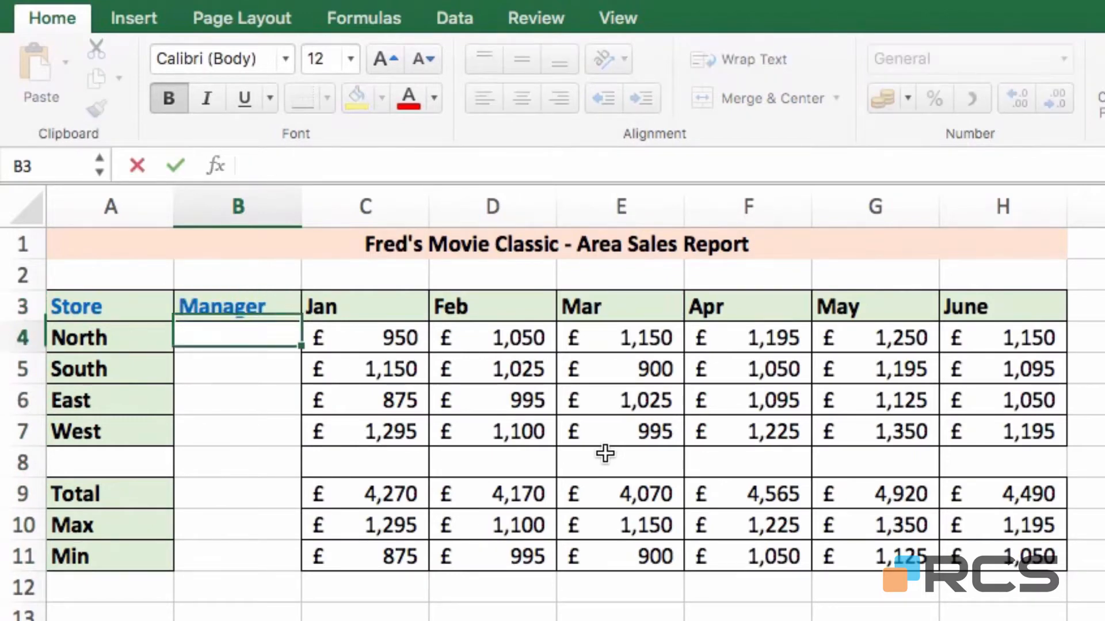
{"action": "type", "text": "Fred"}
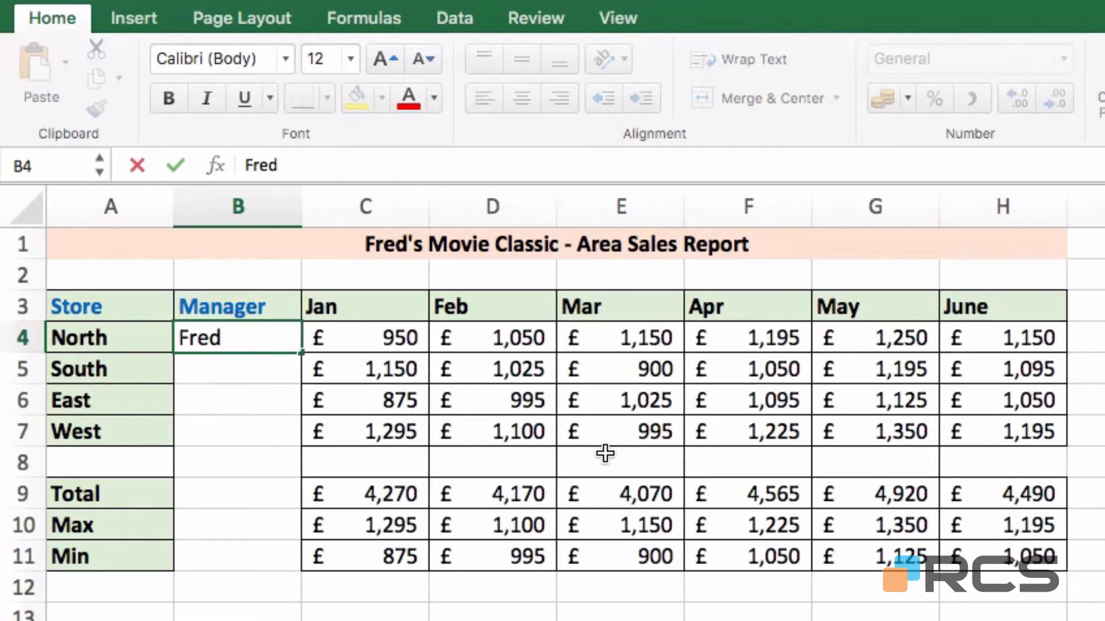
{"action": "key", "text": "Return"}
{"action": "type", "text": "Tom"}
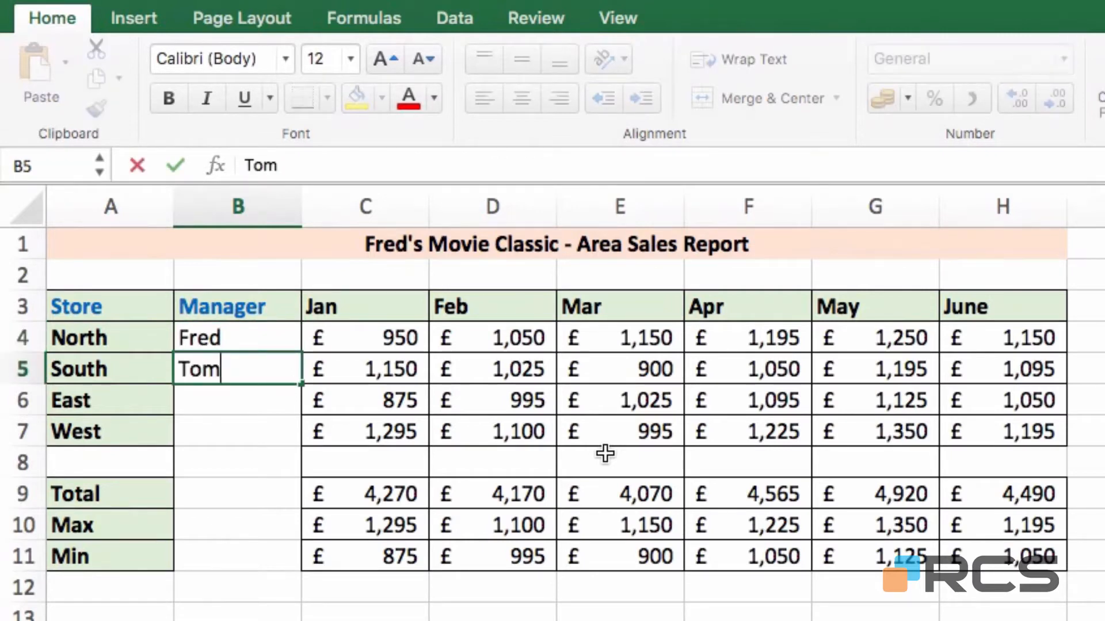
{"action": "key", "text": "Return"}
{"action": "type", "text": "Louise"}
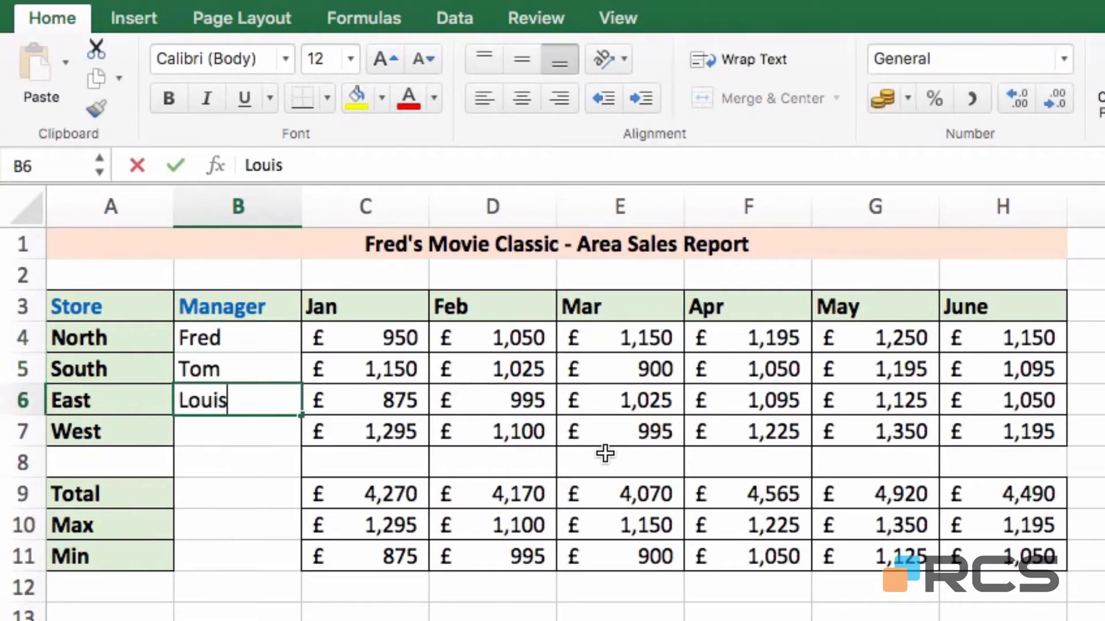
{"action": "key", "text": "Return"}
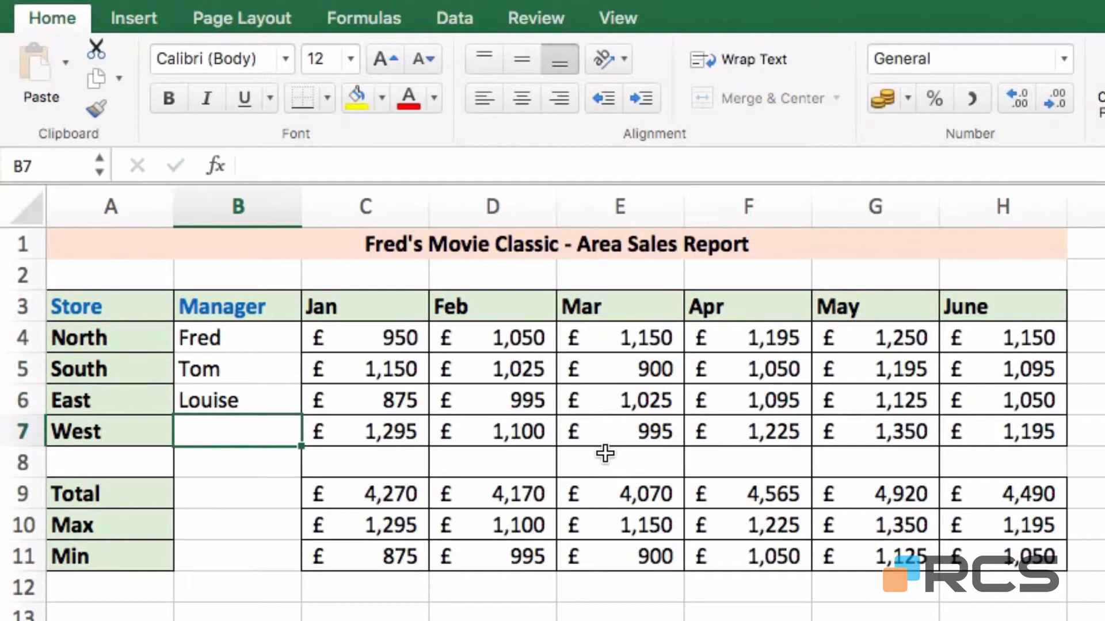
{"action": "type", "text": "Jane"}
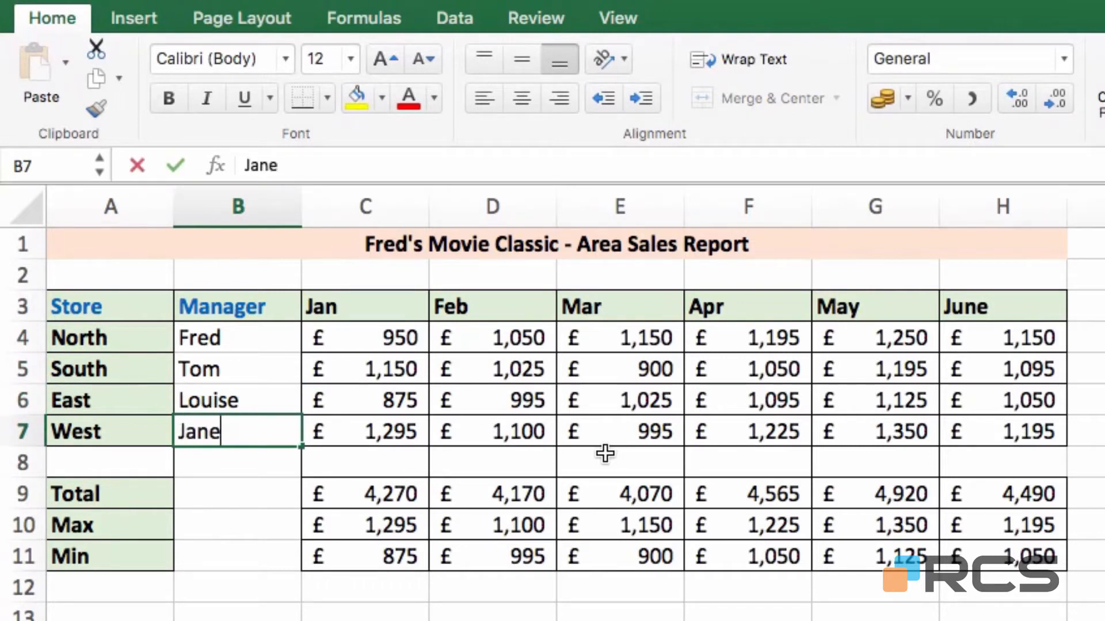
{"action": "key", "text": "Return"}
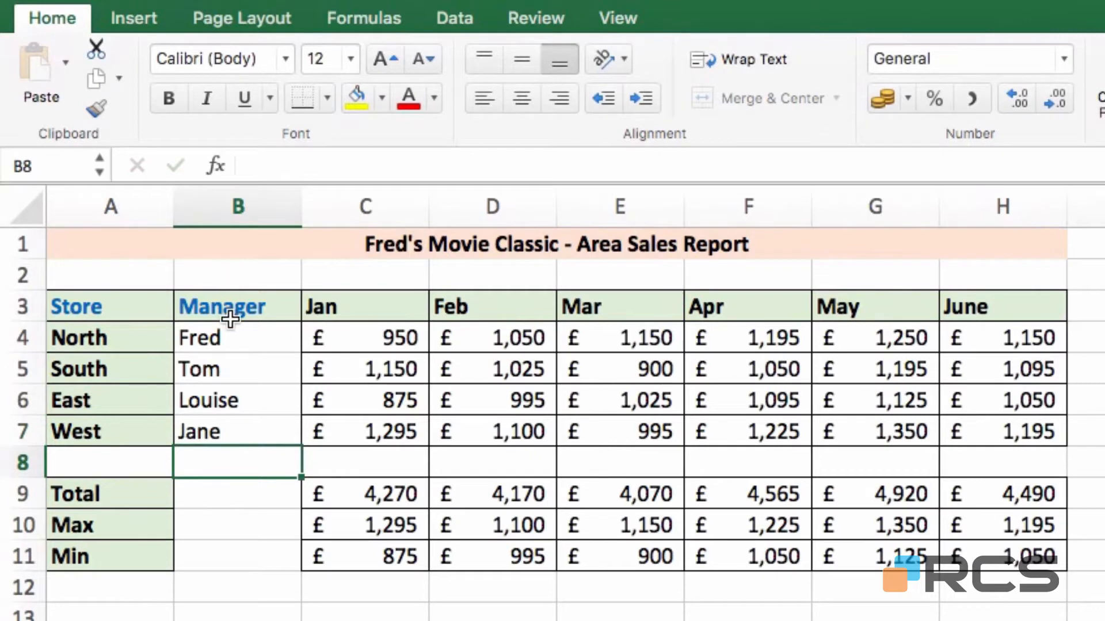
- Give the manager cells B4:B7 all borders and an Orange, Accent 2, Lighter 80% fill
{"action": "left_click_drag", "start_coordinate": [259, 338], "coordinate": [251, 425]}
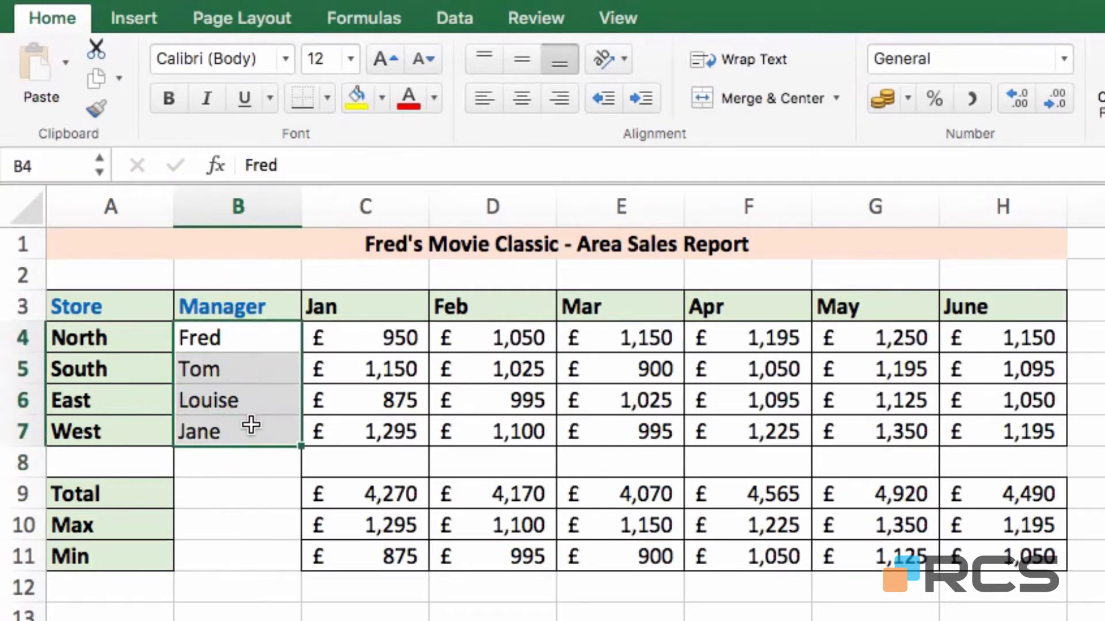
{"action": "left_click", "coordinate": [329, 98]}
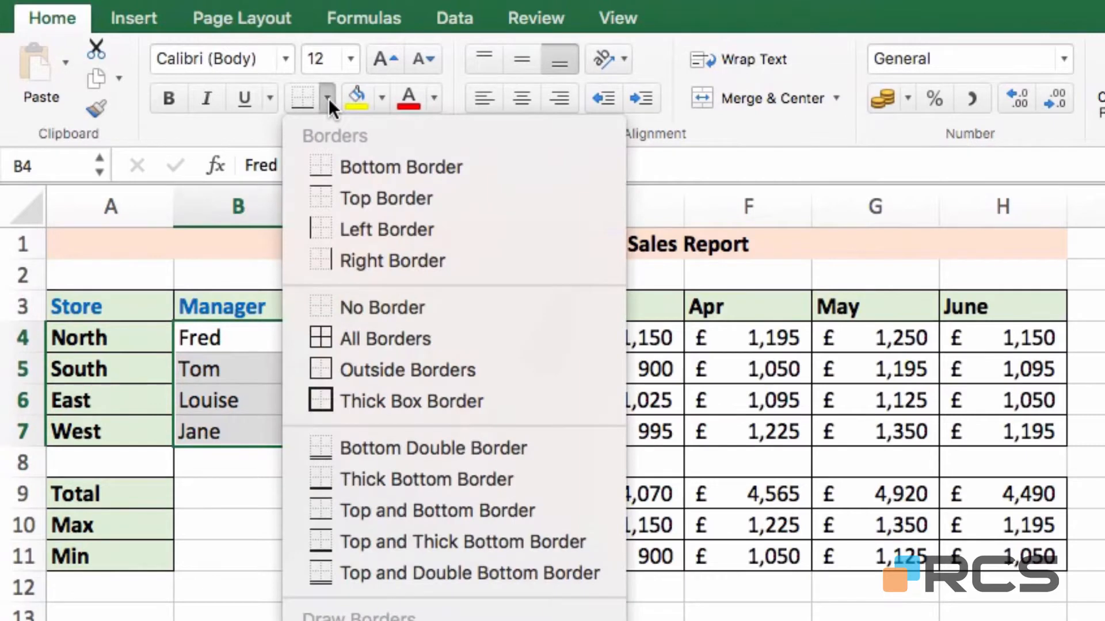
{"action": "left_click", "coordinate": [337, 337]}
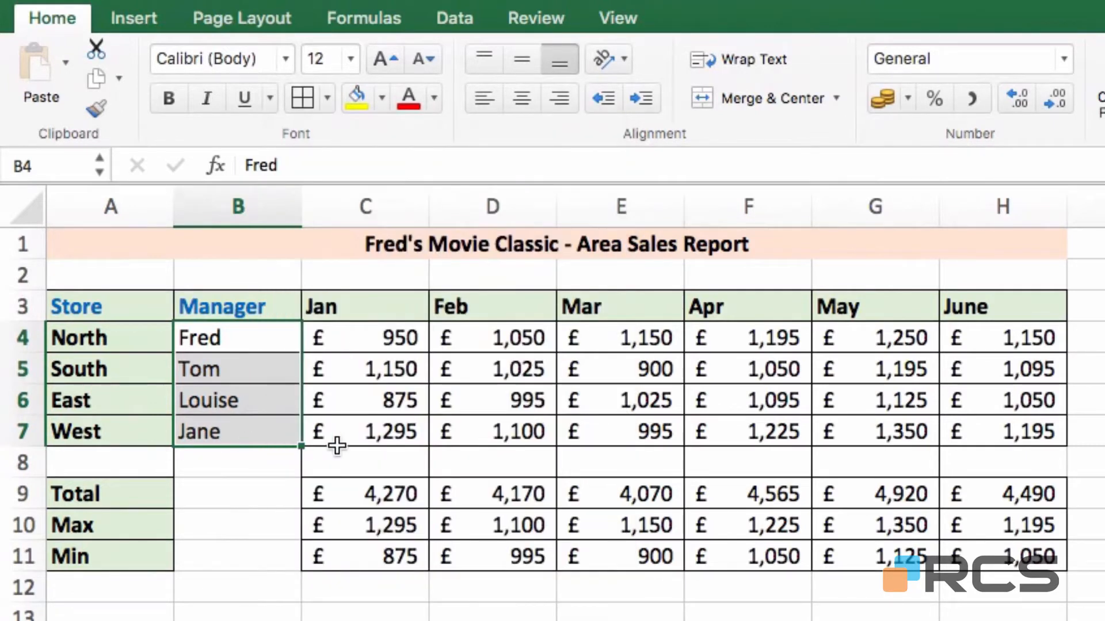
{"action": "left_click", "coordinate": [381, 99]}
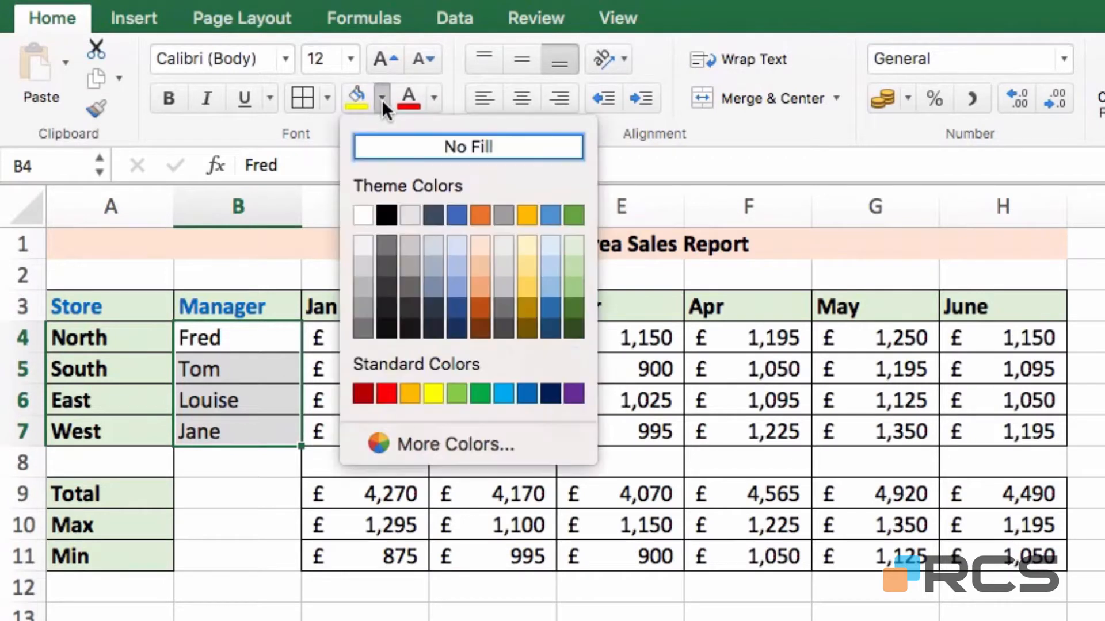
{"action": "left_click", "coordinate": [478, 245]}
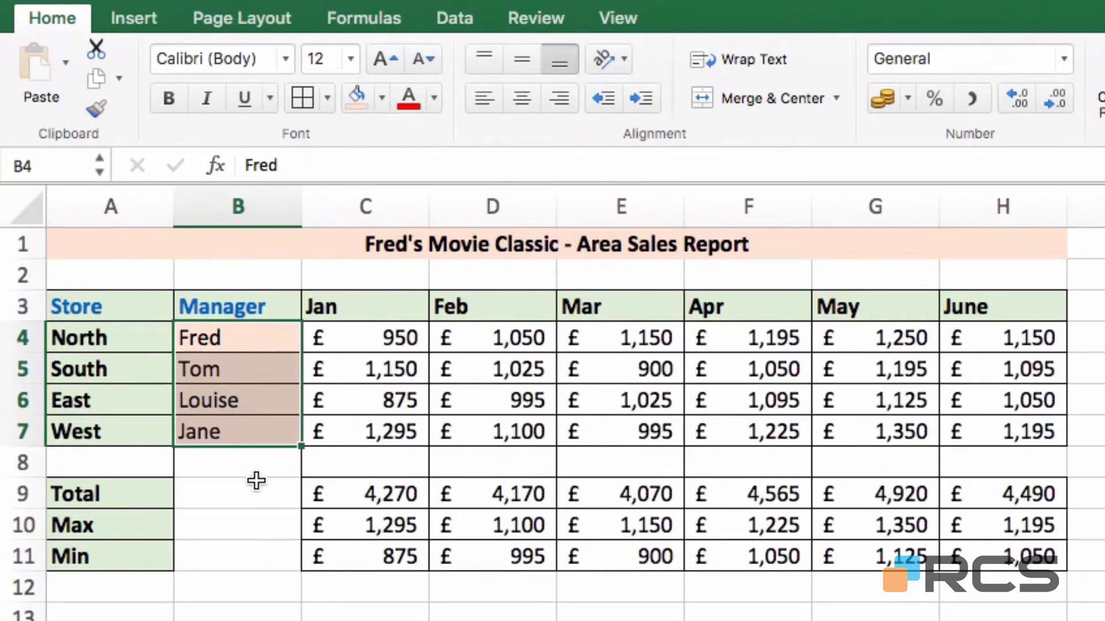
- Copy B7's formatting onto the blank cells B9:B11 with Format Painter
{"action": "left_click_drag", "start_coordinate": [247, 490], "coordinate": [225, 554]}
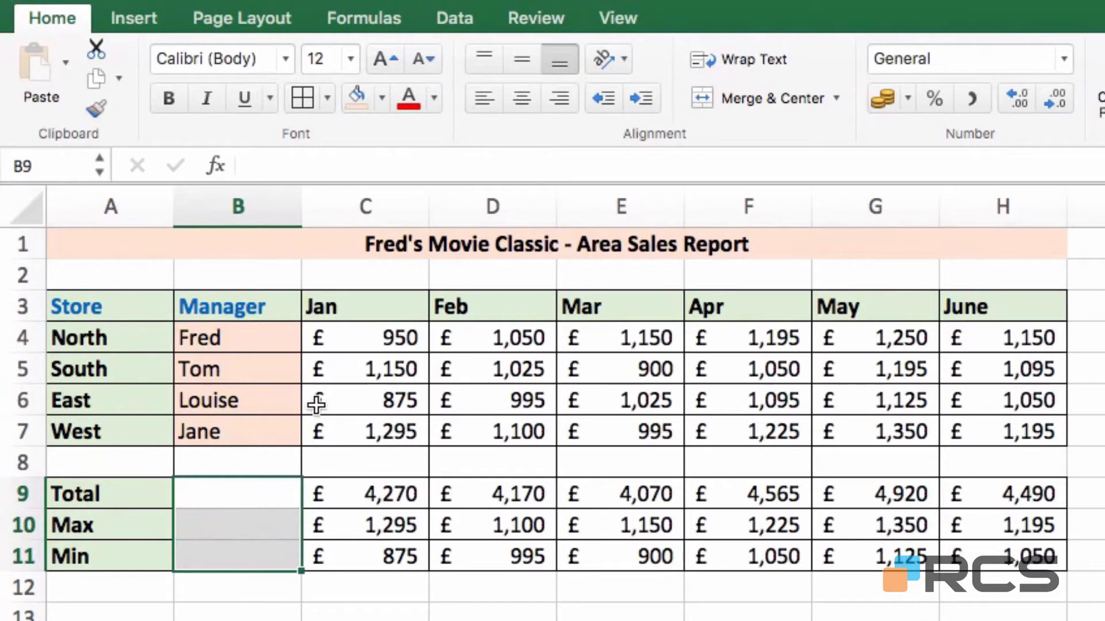
{"action": "left_click", "coordinate": [223, 428]}
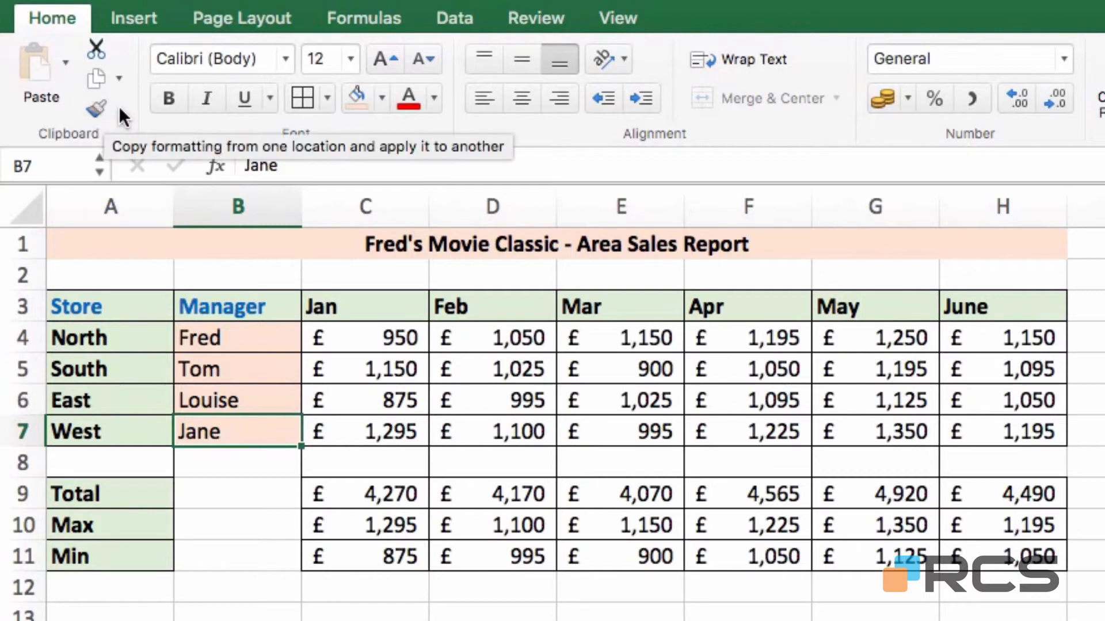
{"action": "left_click", "coordinate": [98, 108]}
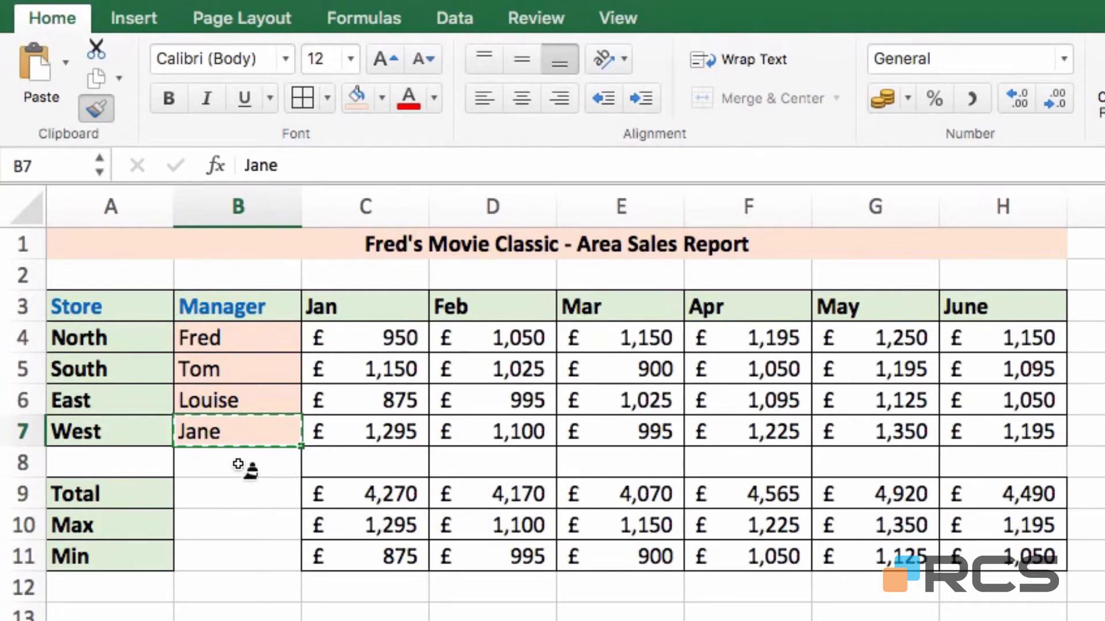
{"action": "left_click_drag", "start_coordinate": [230, 490], "coordinate": [236, 542]}
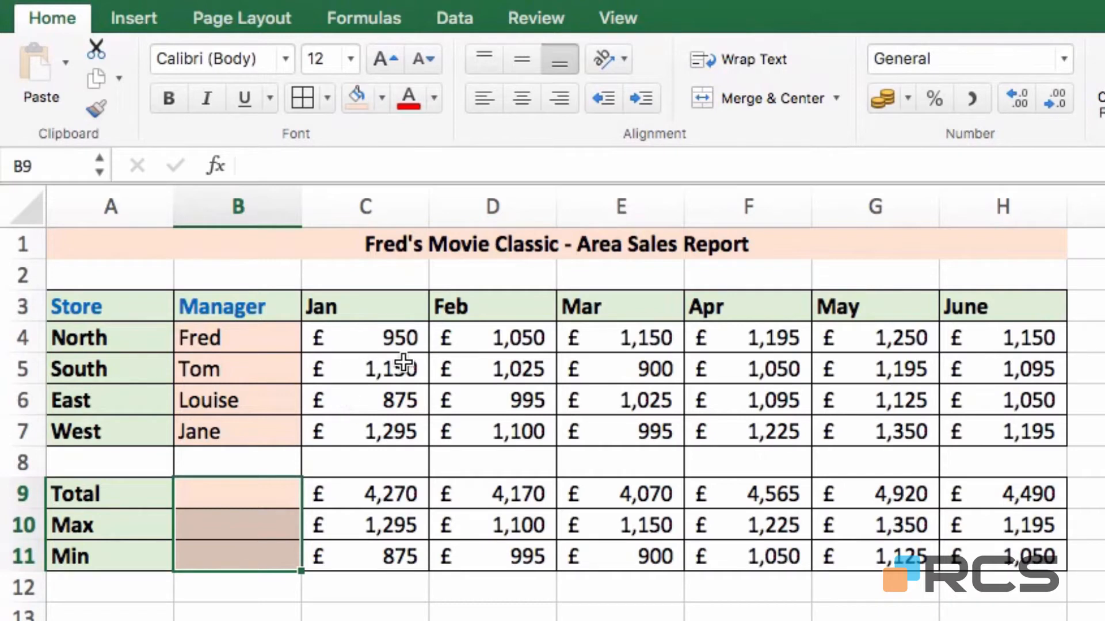
{"action": "left_click_drag", "start_coordinate": [353, 370], "coordinate": [484, 363]}
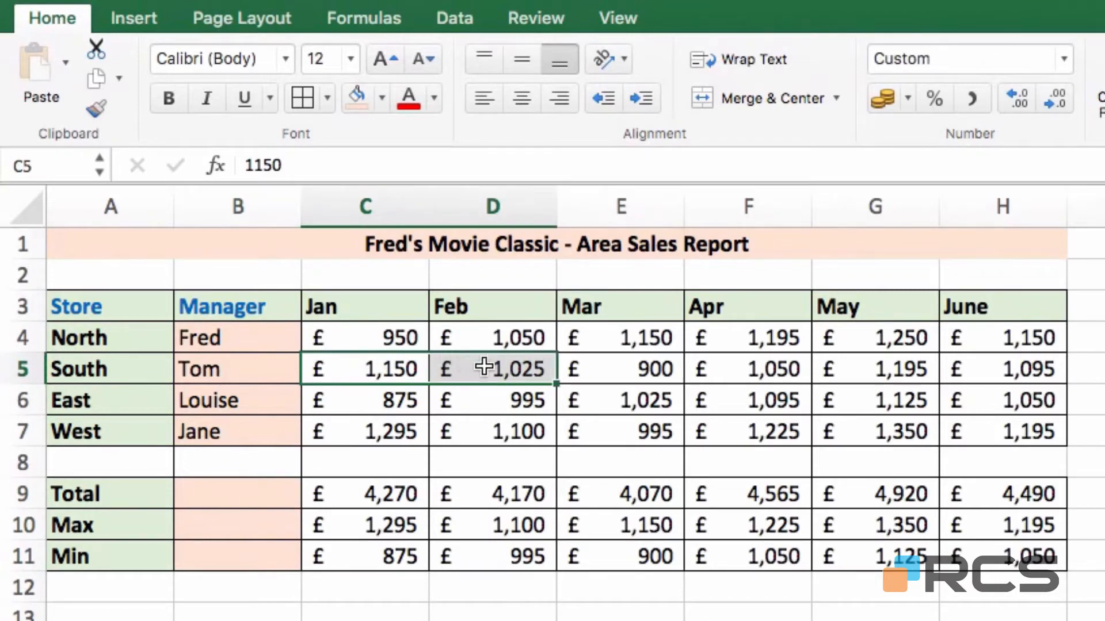
{"action": "right_click", "coordinate": [485, 364]}
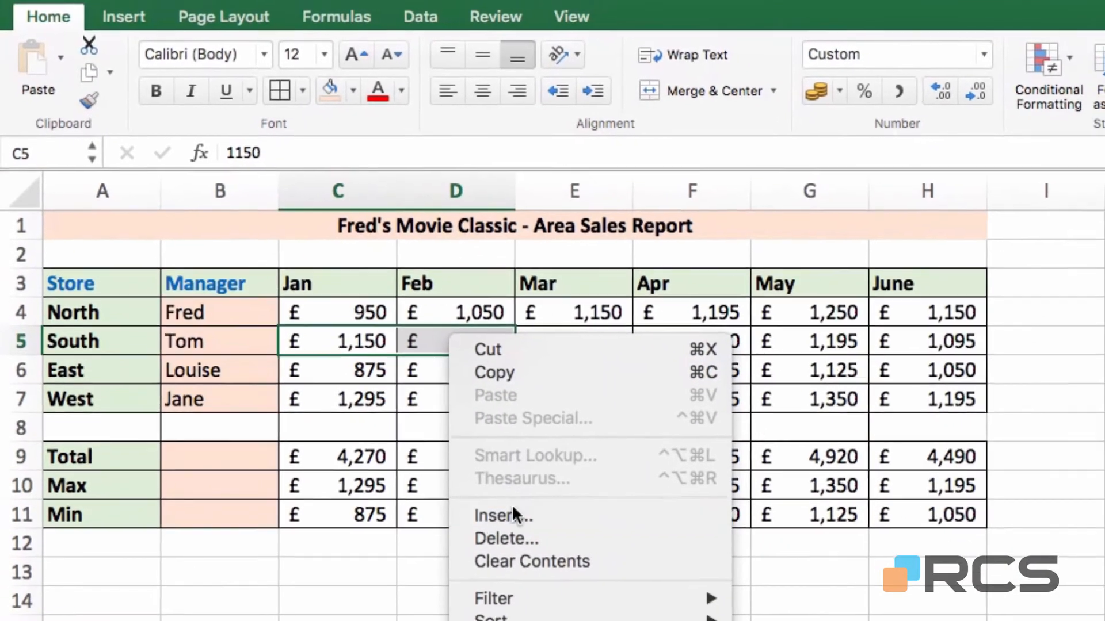
{"action": "left_click", "coordinate": [544, 557]}
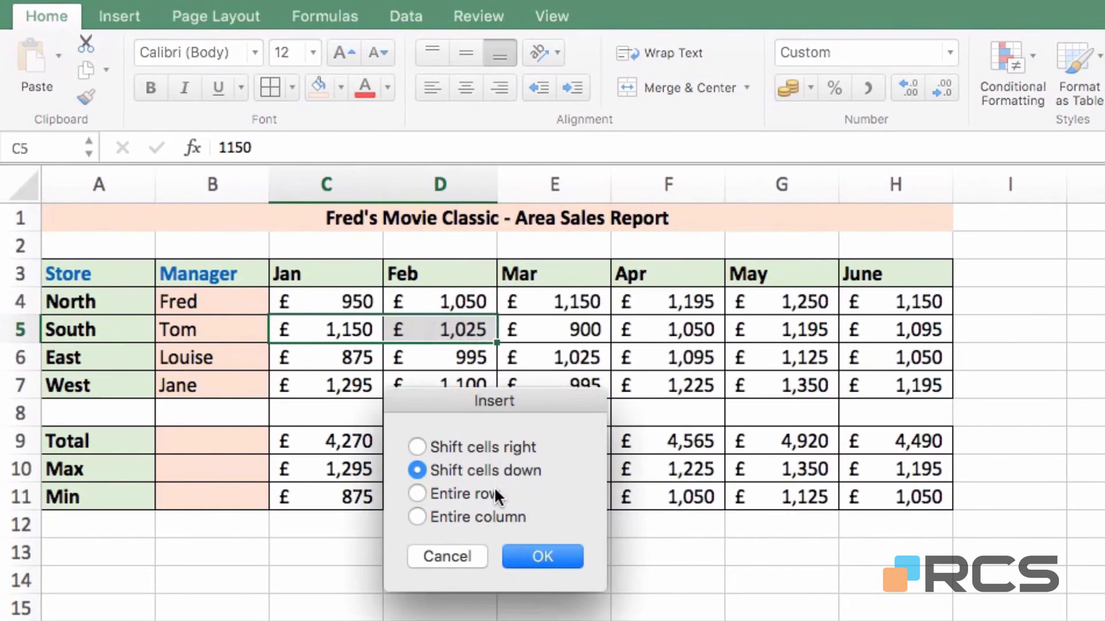
{"action": "left_click", "coordinate": [456, 515]}
{"action": "left_click", "coordinate": [544, 556]}
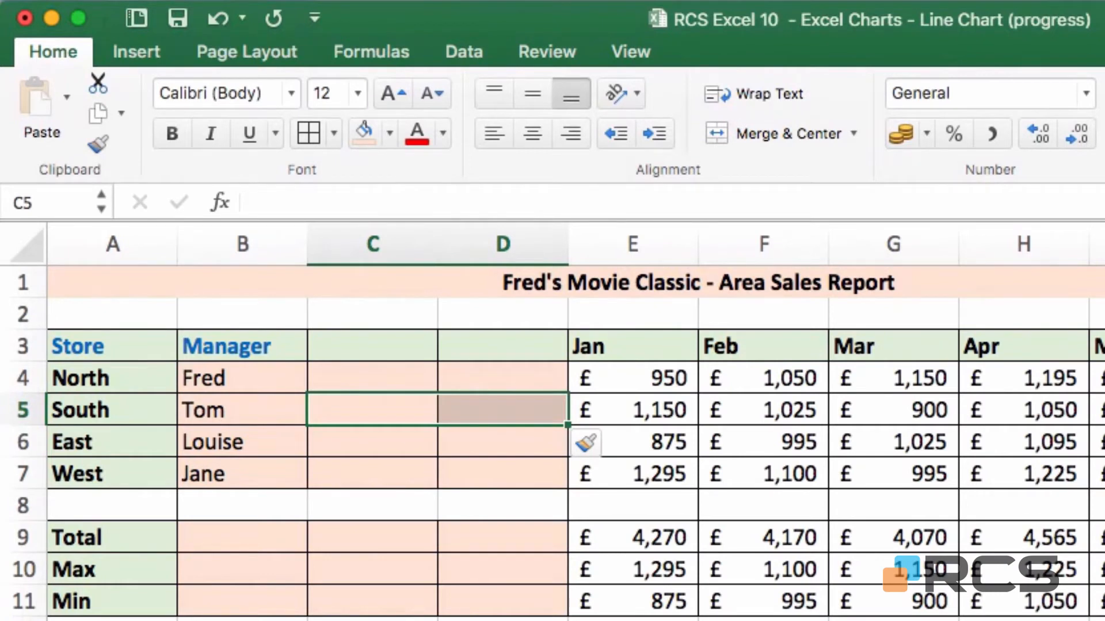
{"action": "left_click", "coordinate": [213, 17]}
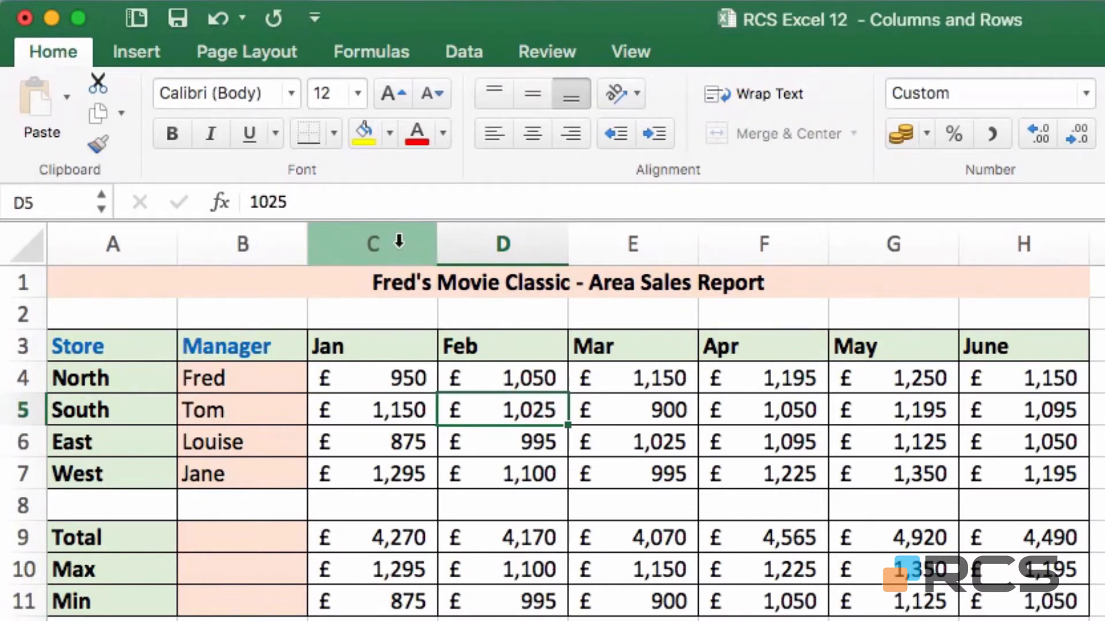
{"action": "left_click", "coordinate": [398, 242]}
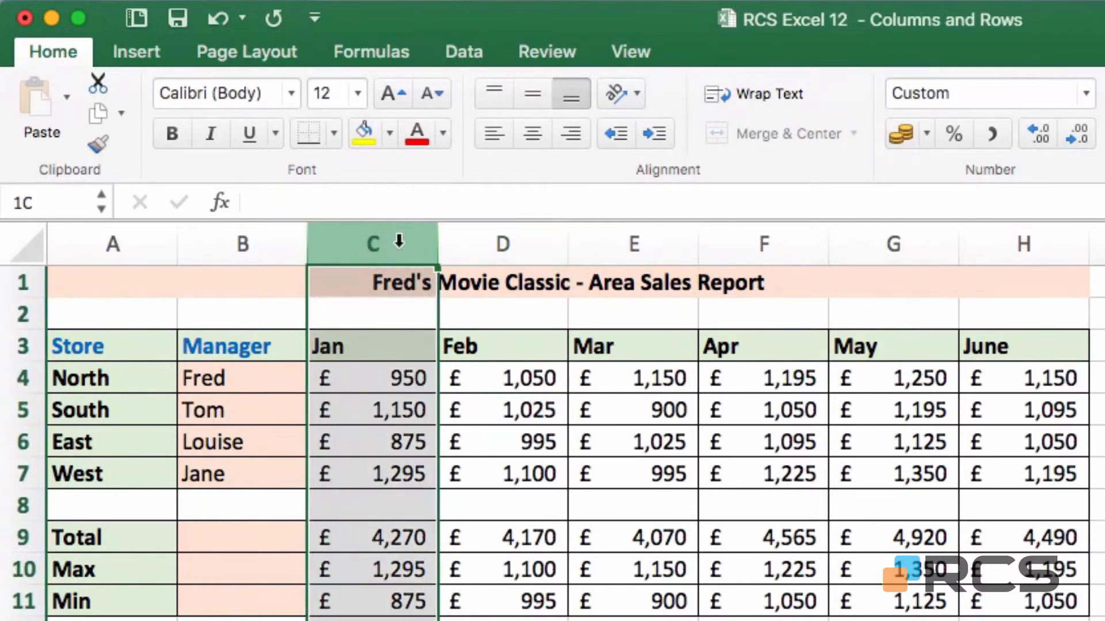
- Insert three blank columns at C:E so the Jan figures start in column F
{"action": "left_click_drag", "start_coordinate": [398, 242], "coordinate": [623, 256]}
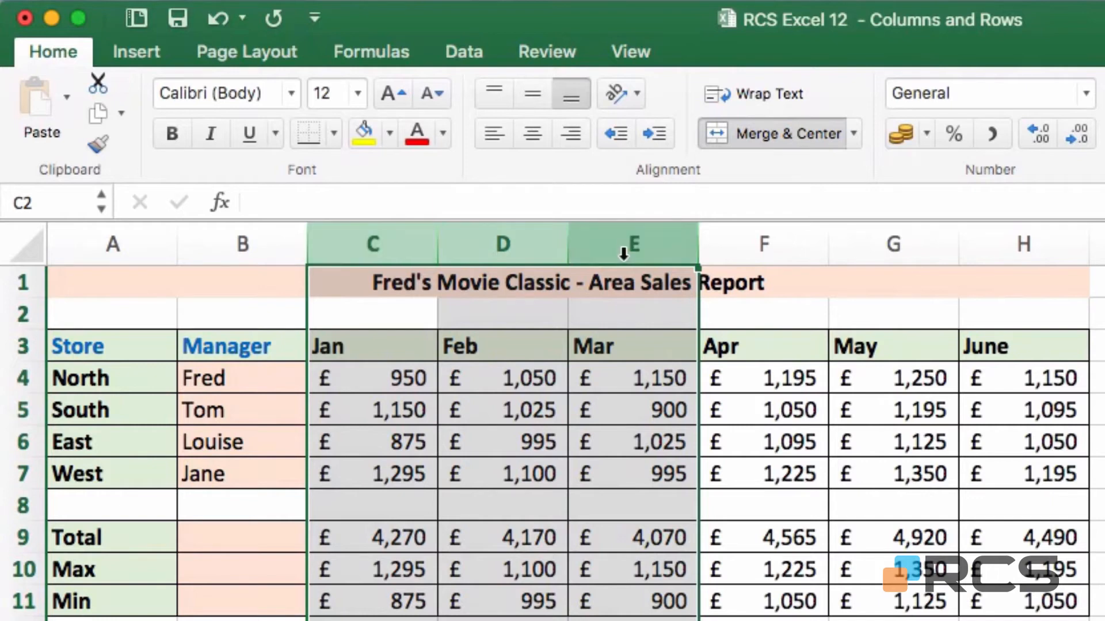
{"action": "right_click", "coordinate": [621, 248]}
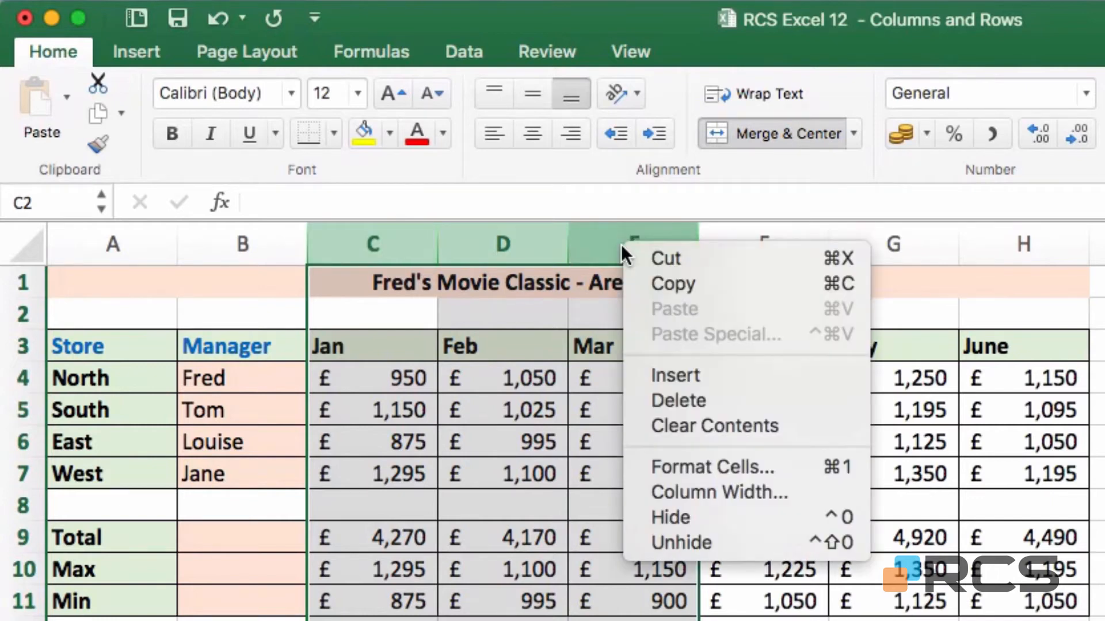
{"action": "left_click", "coordinate": [727, 378]}
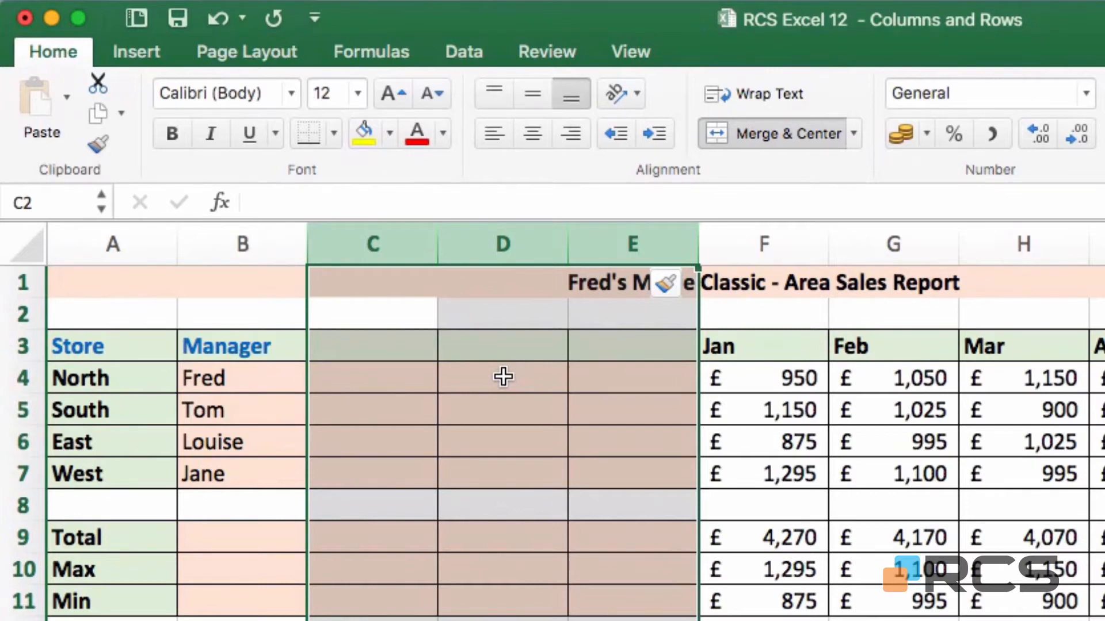
{"action": "key", "text": "super+z"}
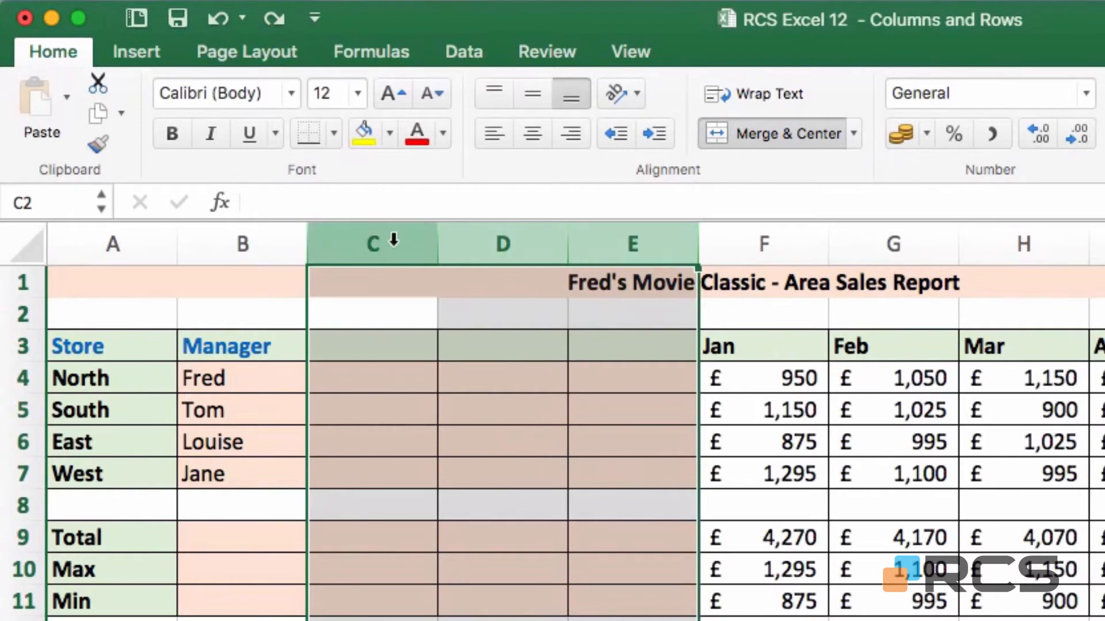
- Delete the blank columns C:E, returning Jan–June to columns C–H
{"action": "left_click_drag", "start_coordinate": [393, 241], "coordinate": [606, 237]}
{"action": "right_click", "coordinate": [621, 246]}
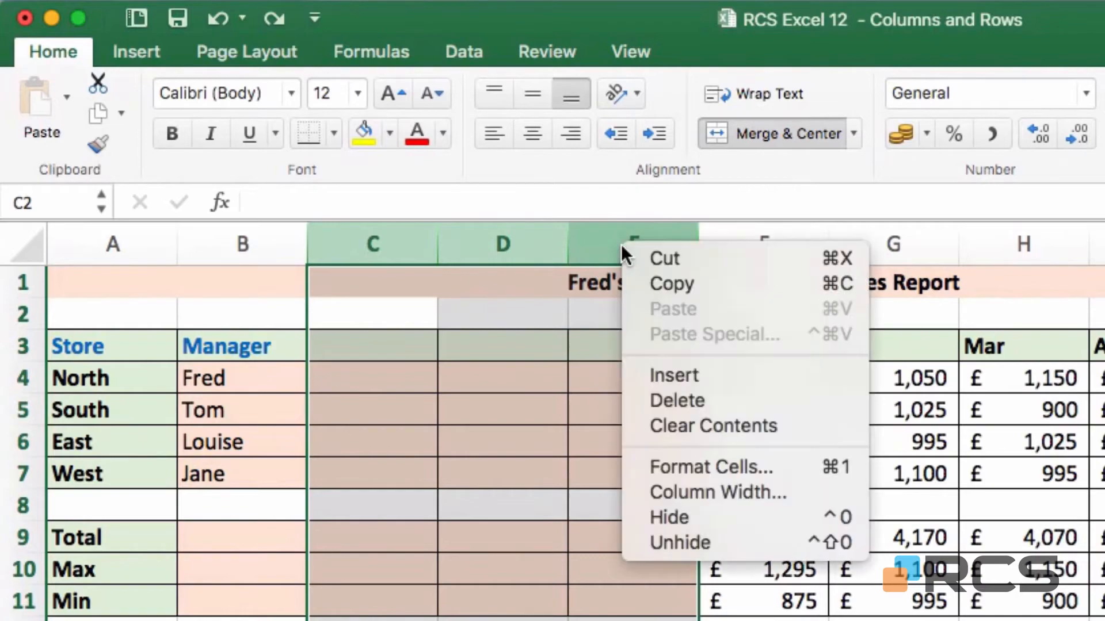
{"action": "left_click", "coordinate": [742, 403]}
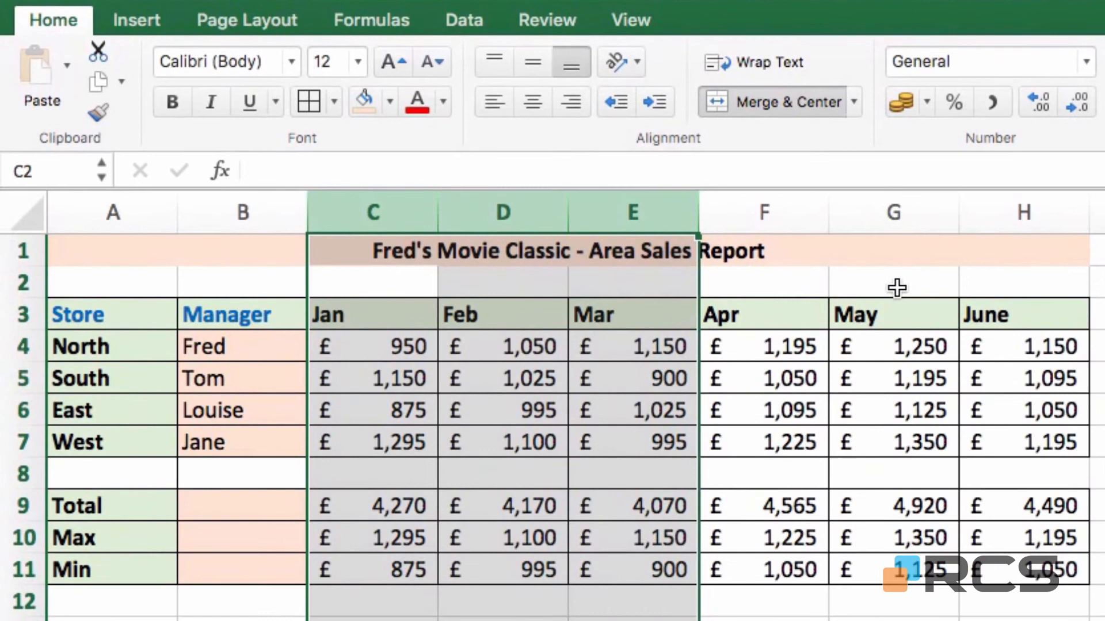
- Check the =SUM(C4:C7) Total in C9 and drag the line chart under the Total row
{"action": "left_click", "coordinate": [889, 305]}
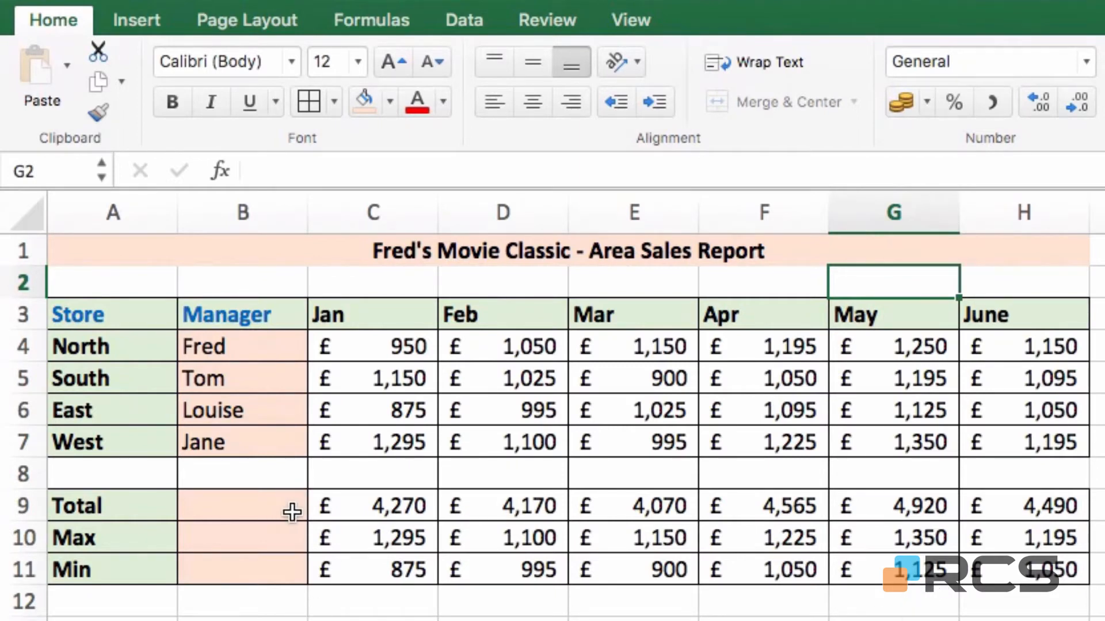
{"action": "left_click", "coordinate": [355, 510]}
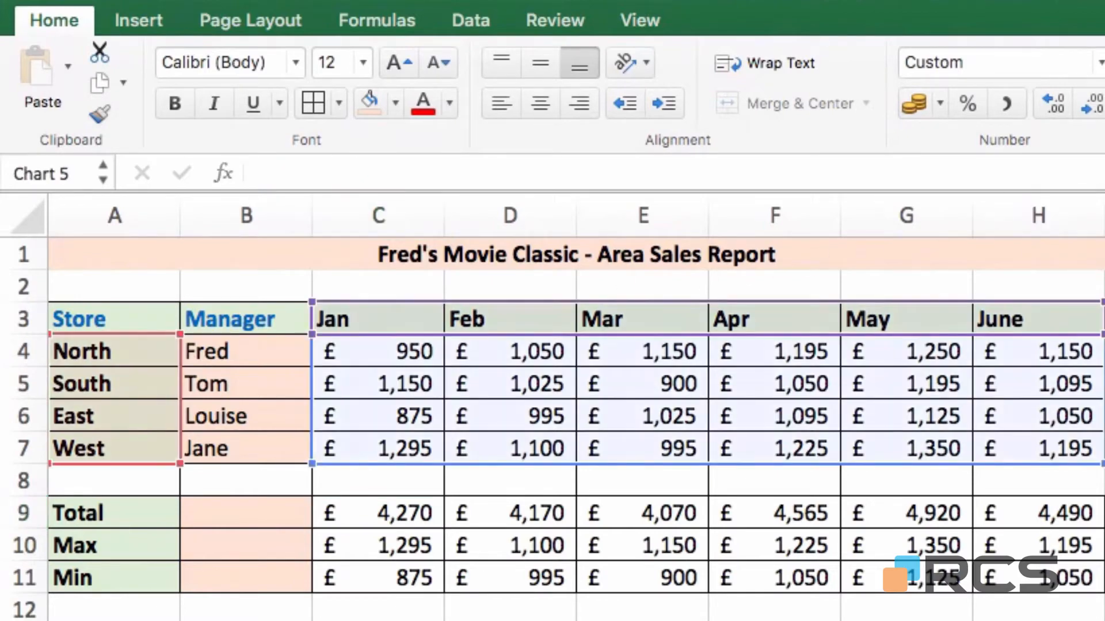
{"action": "left_click_drag", "start_coordinate": [1093, 521], "coordinate": [613, 553]}
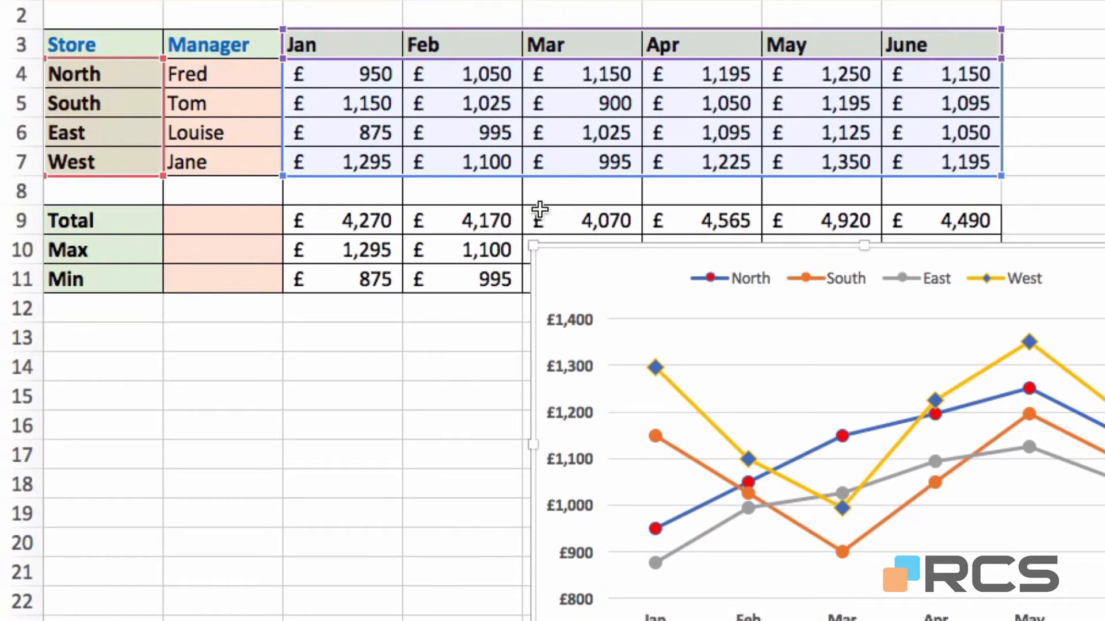
- Reposition the line chart to row 1 beside column I, clear of Total, Max and Min
{"action": "left_click_drag", "start_coordinate": [564, 267], "coordinate": [1064, 95]}
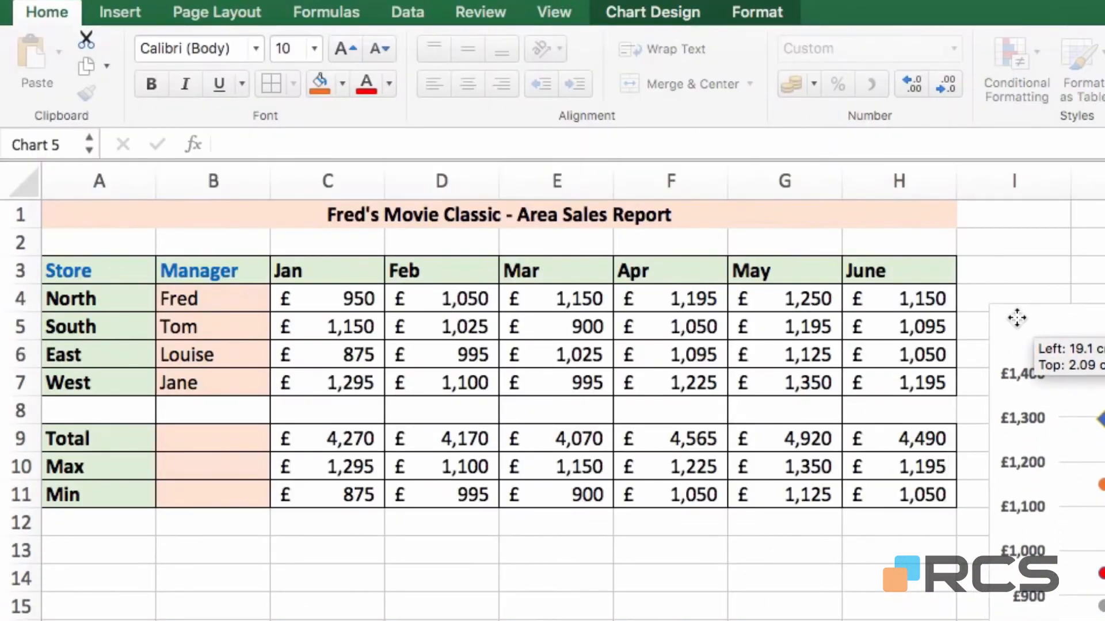
{"action": "left_click_drag", "start_coordinate": [1017, 318], "coordinate": [999, 221]}
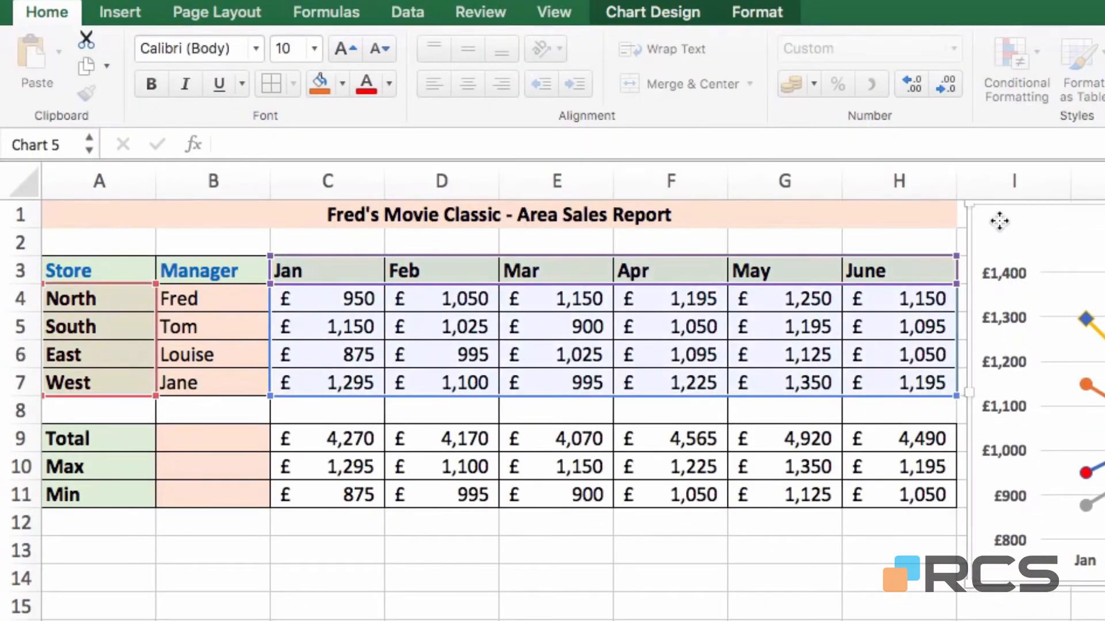
{"action": "left_click", "coordinate": [538, 213]}
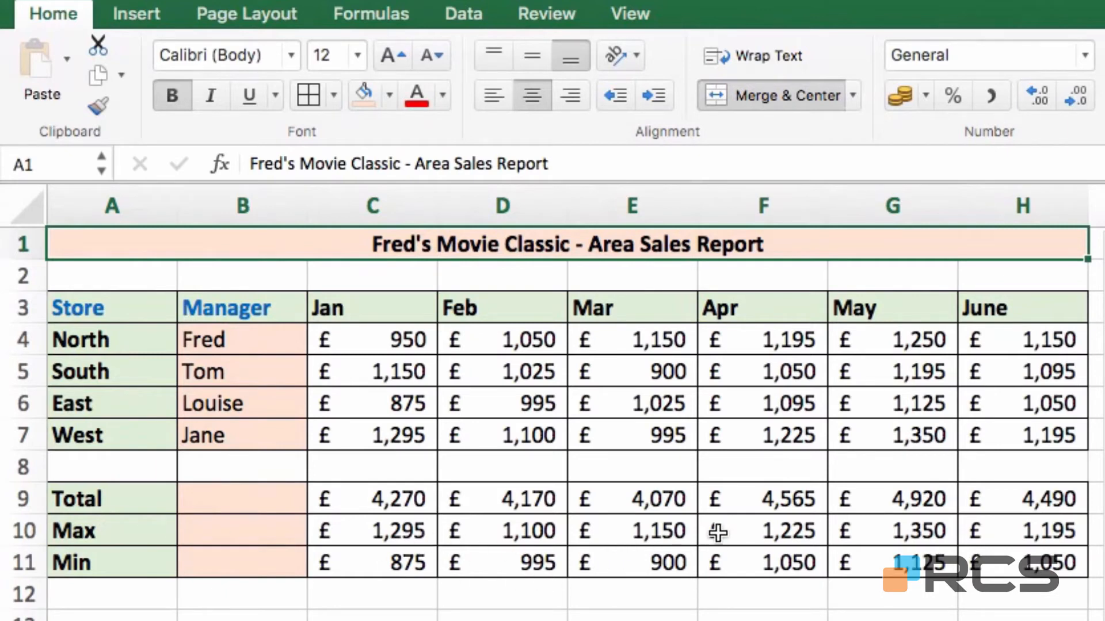
- Insert an entire row at row 8, pushing Total, Max and Min down to rows 10–12
{"action": "left_click", "coordinate": [378, 464]}
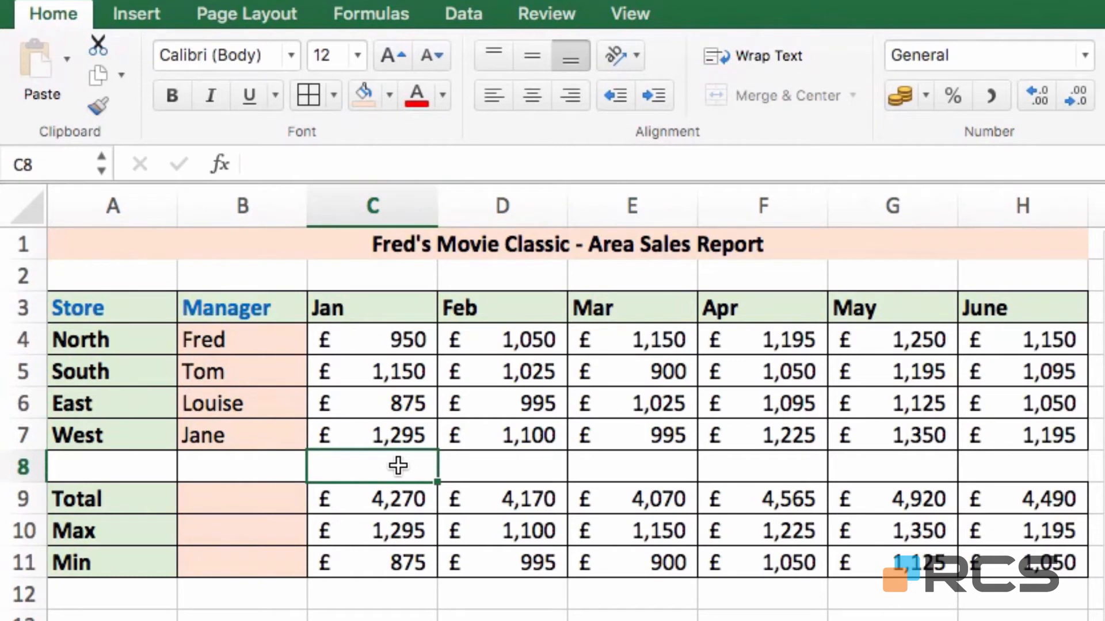
{"action": "right_click", "coordinate": [398, 465]}
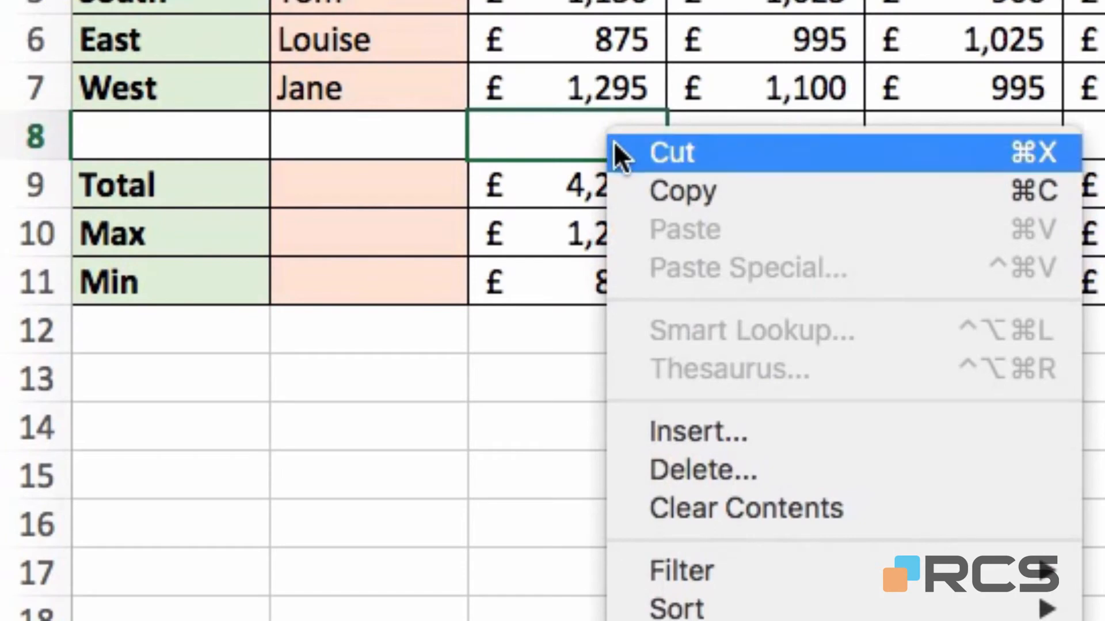
{"action": "left_click", "coordinate": [750, 418]}
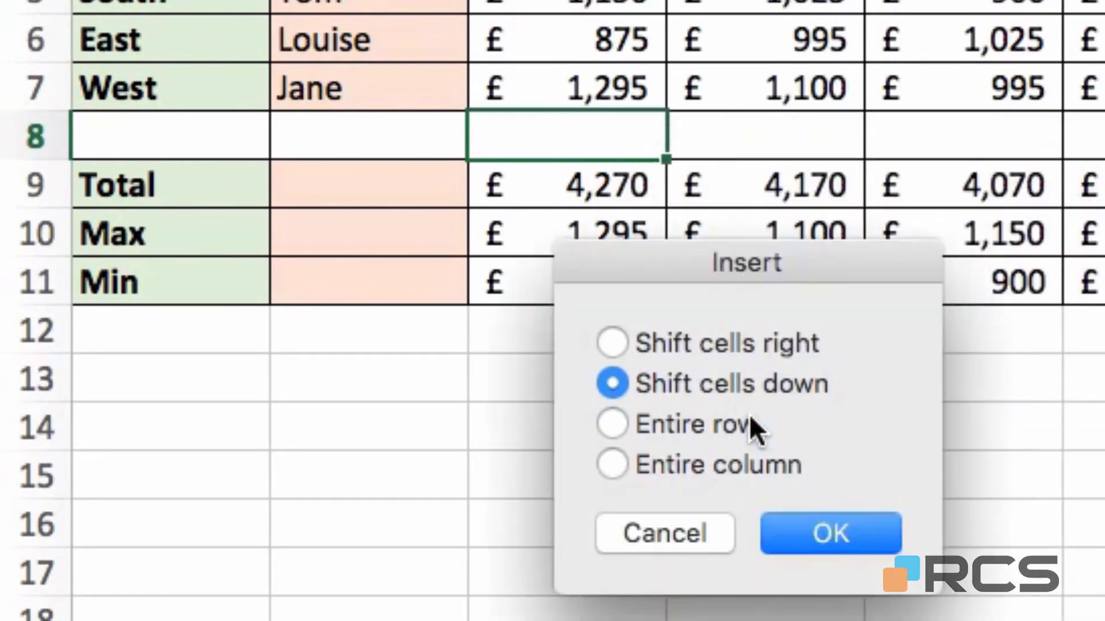
{"action": "left_click_drag", "start_coordinate": [759, 269], "coordinate": [950, 222]}
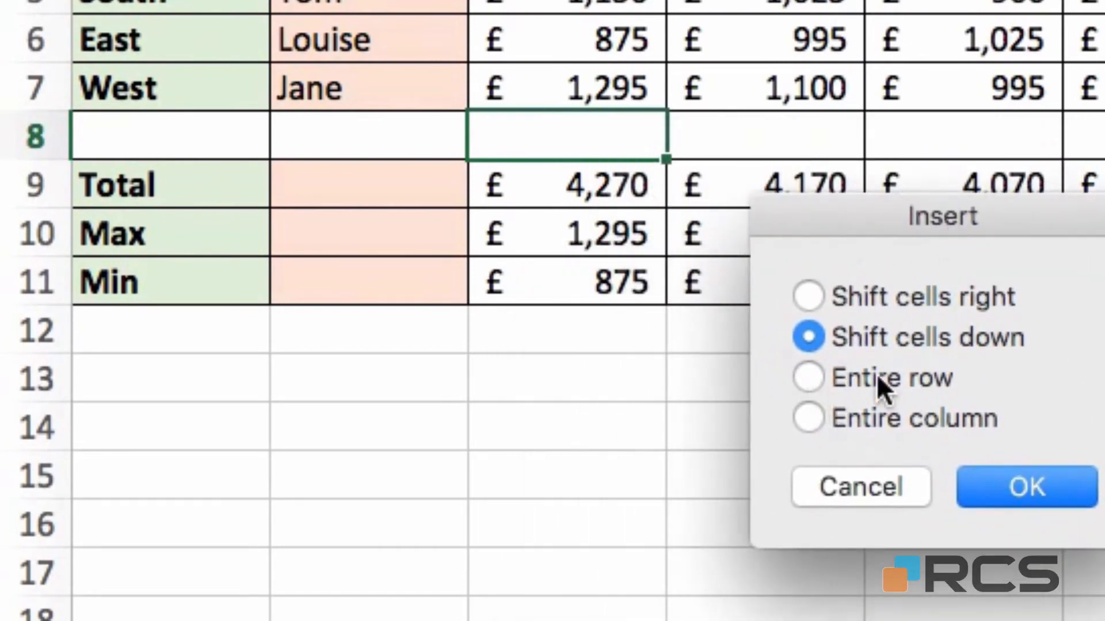
{"action": "left_click", "coordinate": [816, 374]}
{"action": "left_click", "coordinate": [1057, 484]}
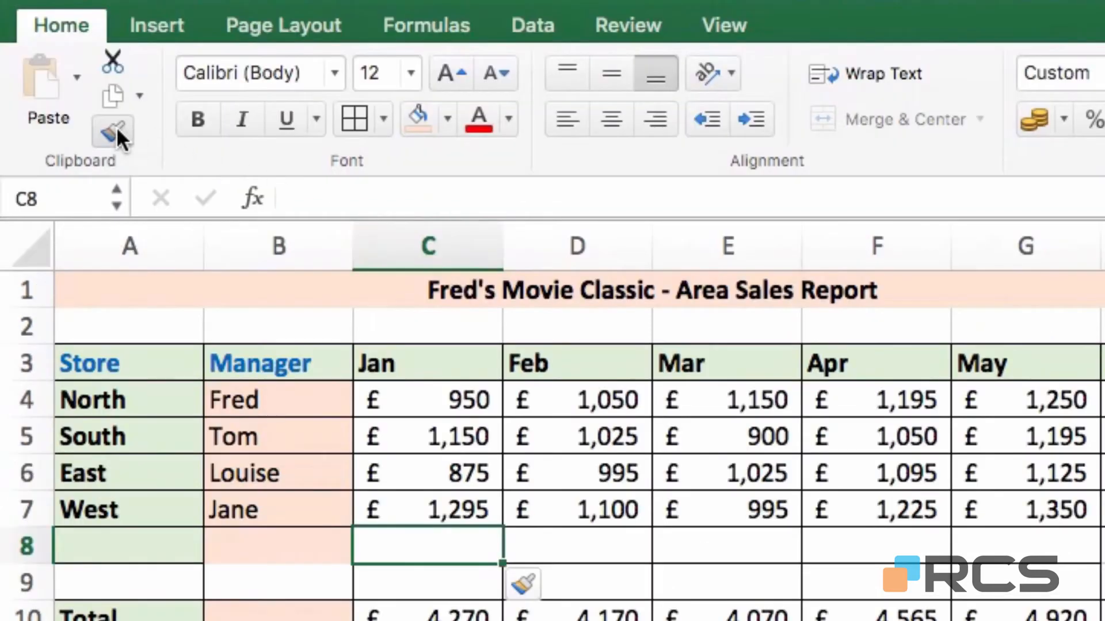
- Copy C8's plain formatting onto A8:B8 with Format Painter
{"action": "left_click", "coordinate": [112, 131]}
{"action": "left_click_drag", "start_coordinate": [253, 543], "coordinate": [157, 533]}
{"action": "left_click", "coordinate": [150, 582]}
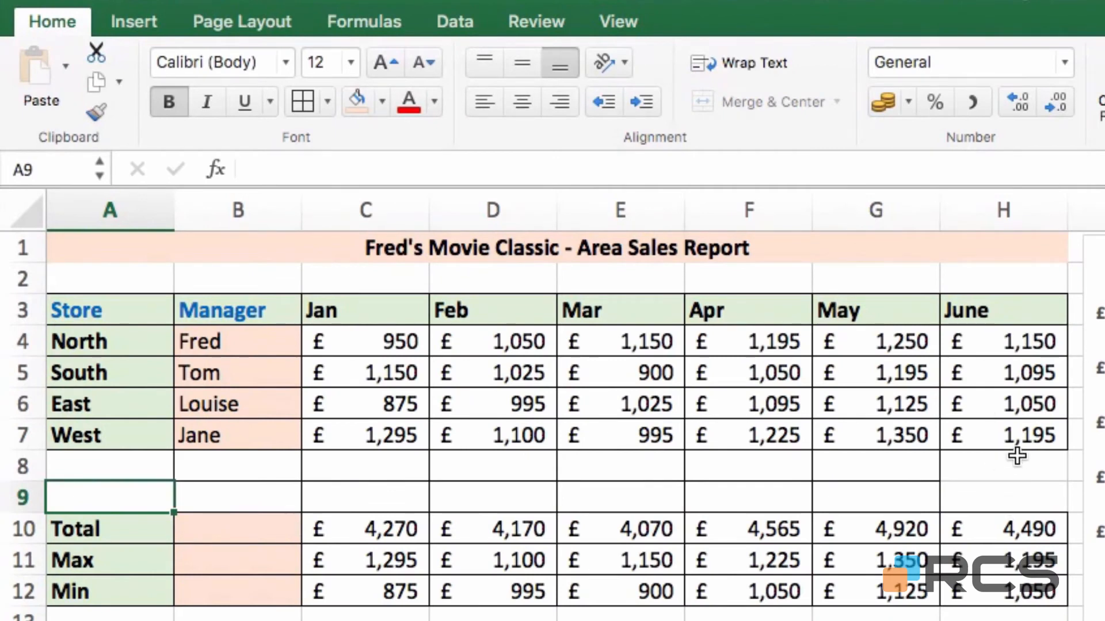
- Paint blank cell G8's bordered formatting onto H8:H9, then check H12 and select the title
{"action": "left_click", "coordinate": [895, 470]}
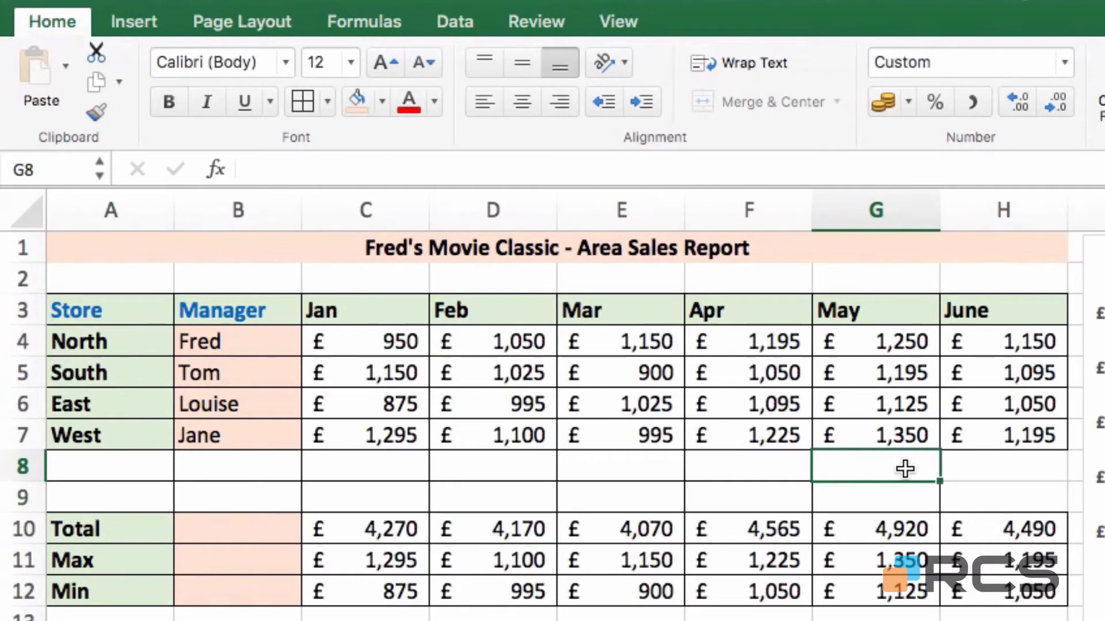
{"action": "left_click", "coordinate": [96, 110]}
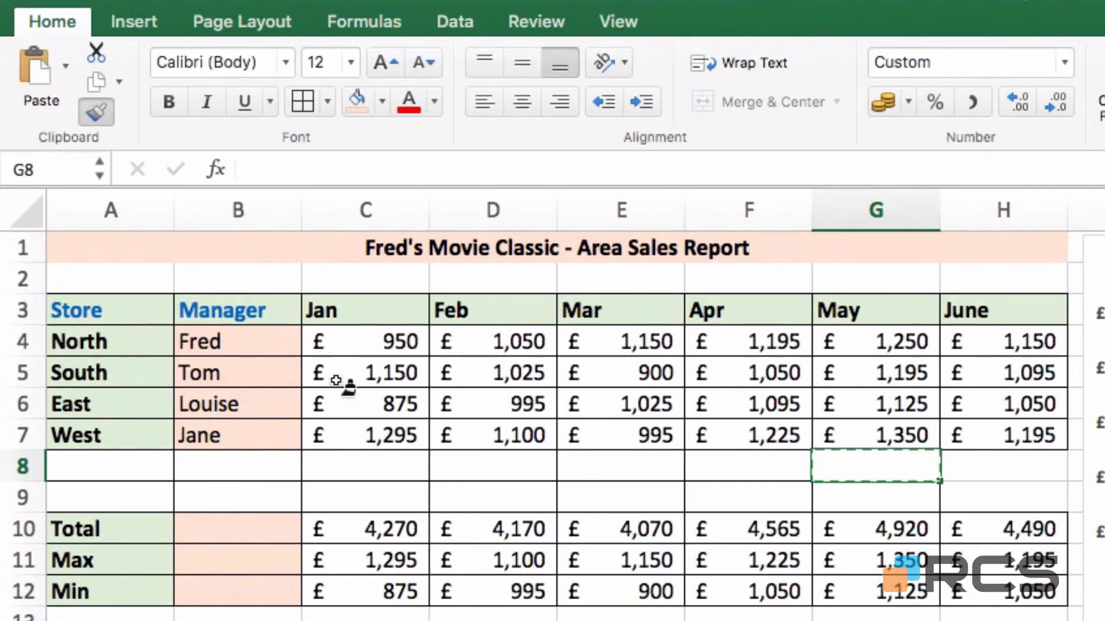
{"action": "left_click_drag", "start_coordinate": [986, 460], "coordinate": [992, 495]}
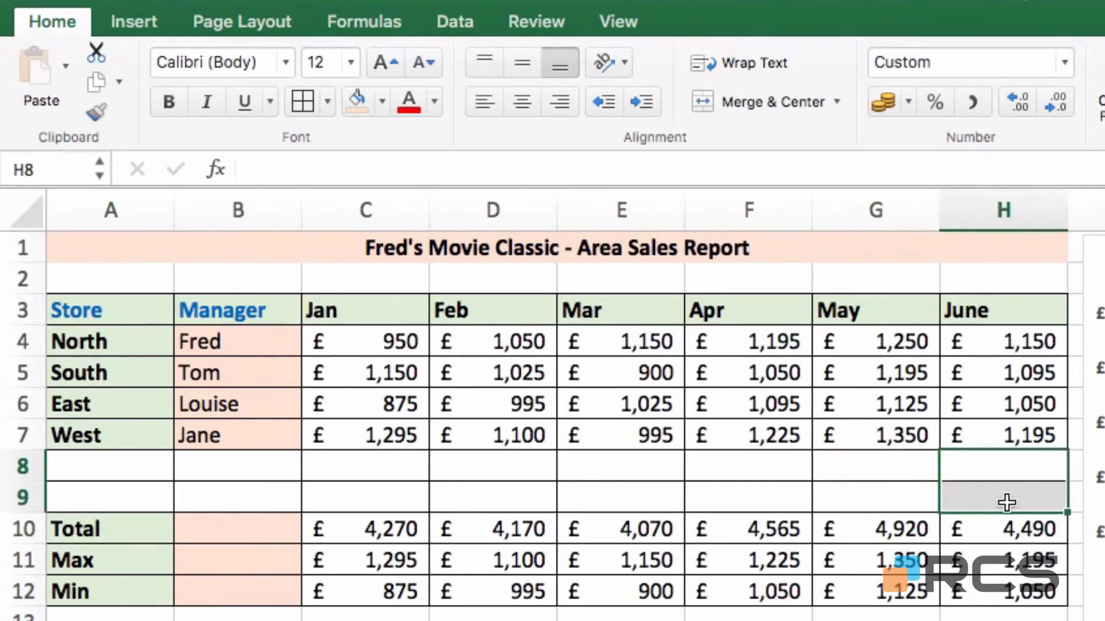
{"action": "left_click", "coordinate": [971, 598]}
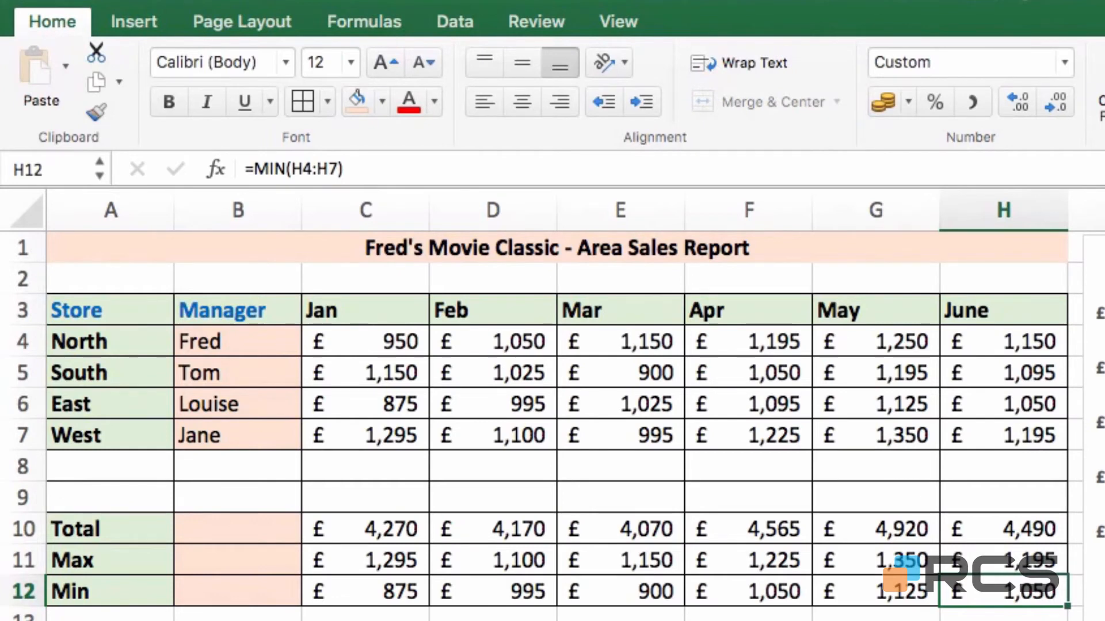
{"action": "left_click", "coordinate": [527, 251]}
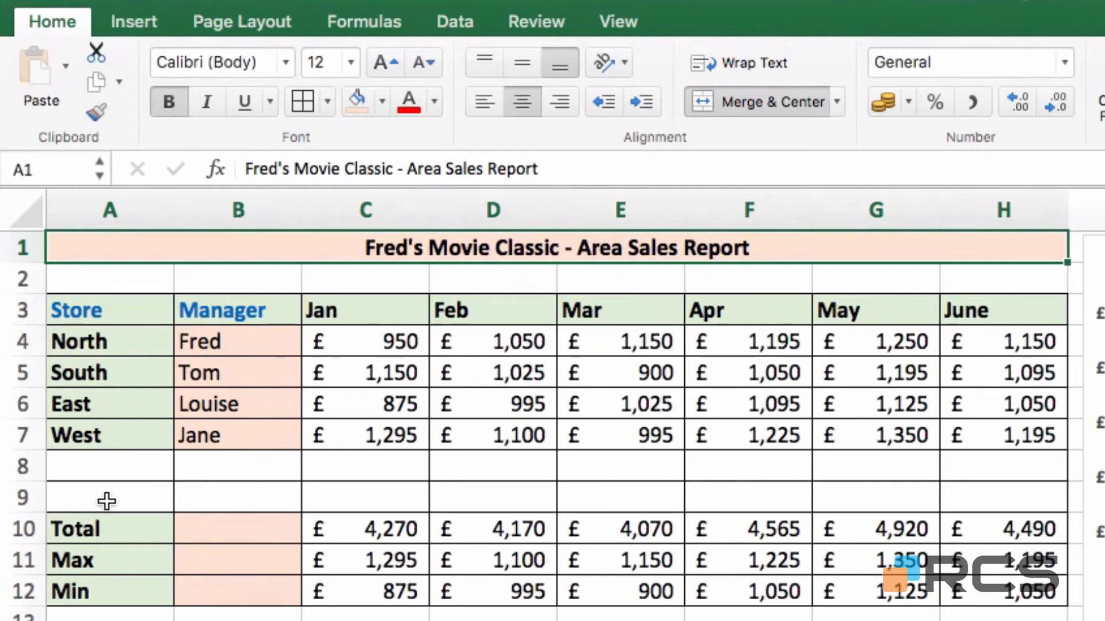
- Delete empty row 9, copy the table A3:H11 and pick A13 as destination
{"action": "right_click", "coordinate": [21, 497]}
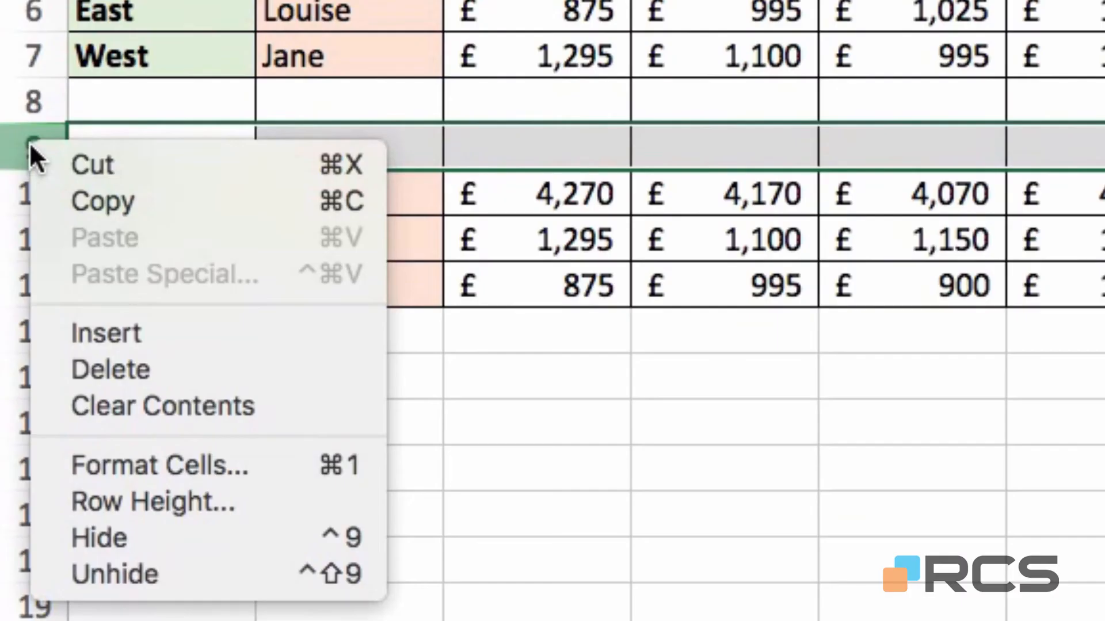
{"action": "left_click", "coordinate": [143, 372]}
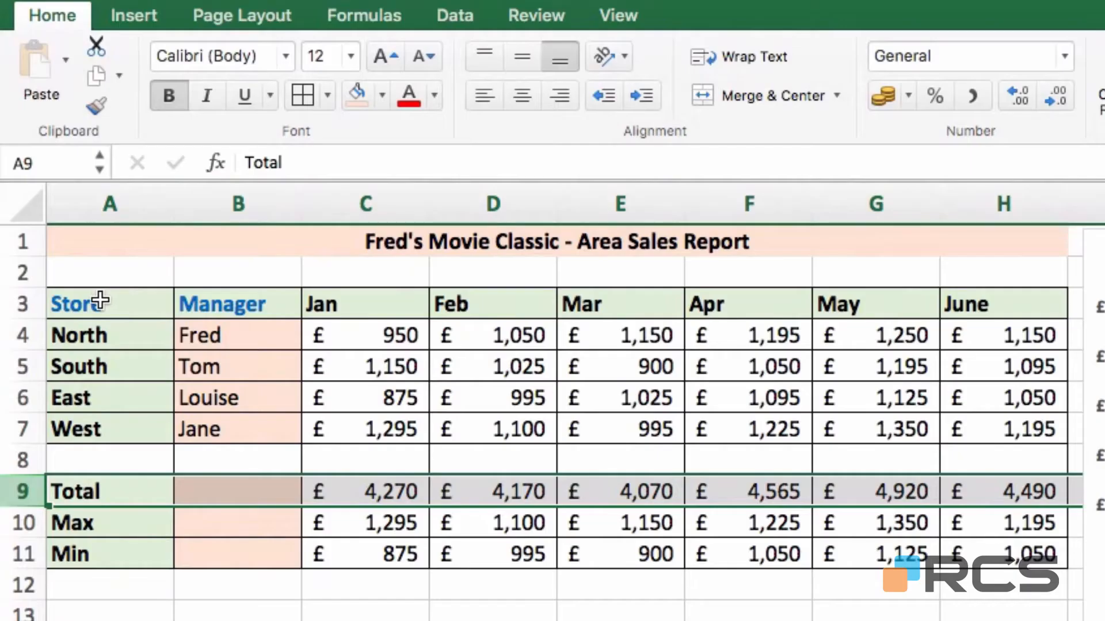
{"action": "left_click_drag", "start_coordinate": [92, 300], "coordinate": [947, 549]}
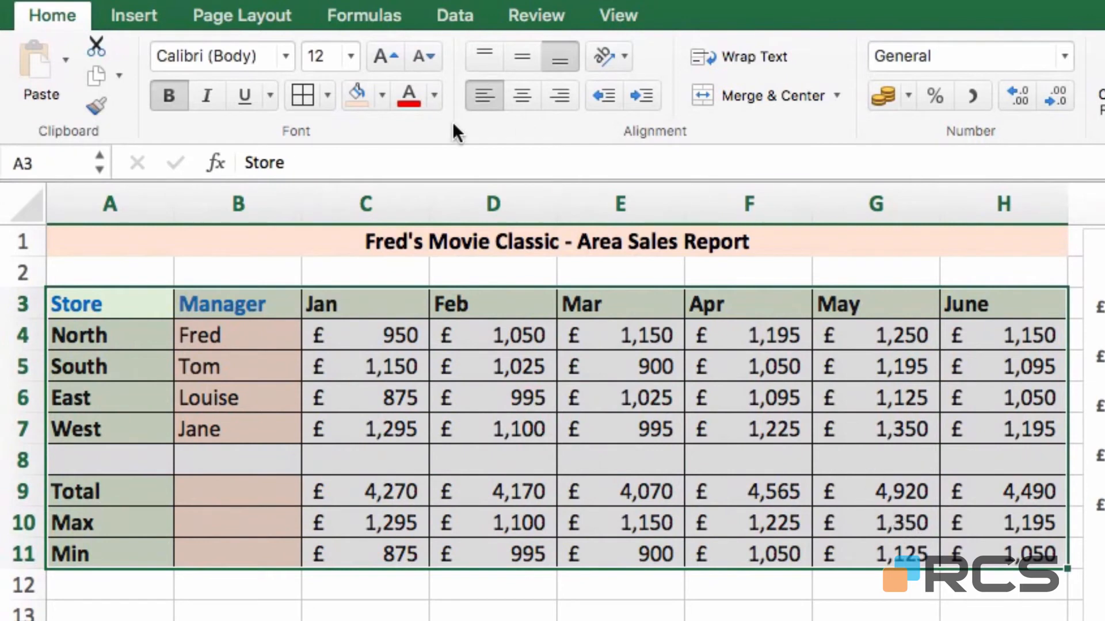
{"action": "left_click", "coordinate": [92, 73]}
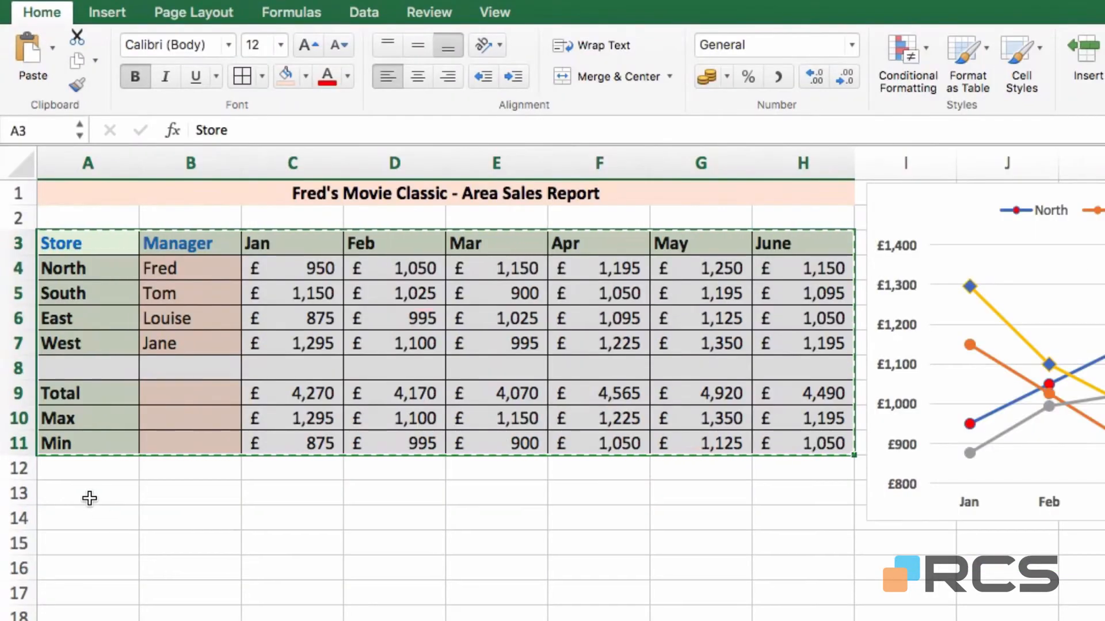
{"action": "left_click", "coordinate": [87, 499]}
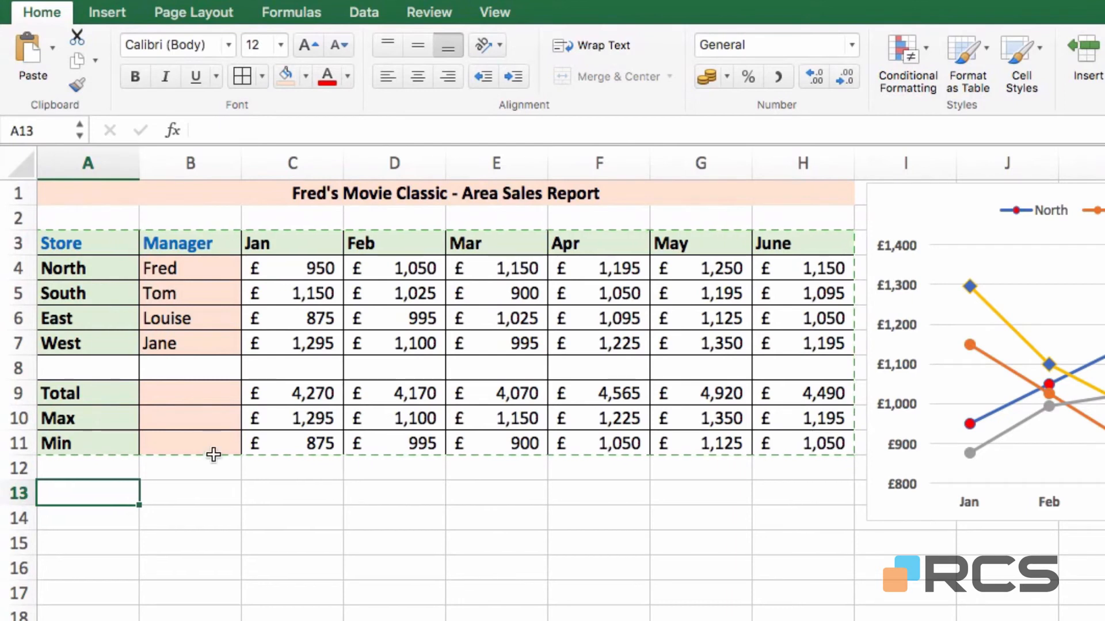
{"action": "left_click", "coordinate": [32, 60]}
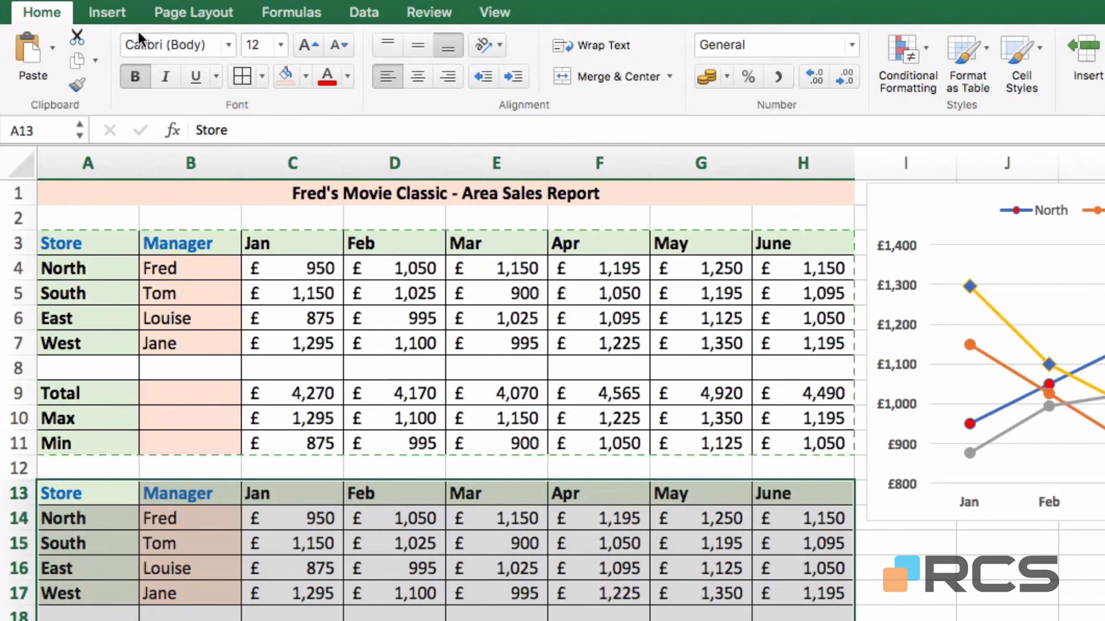
{"action": "key", "text": "super+z"}
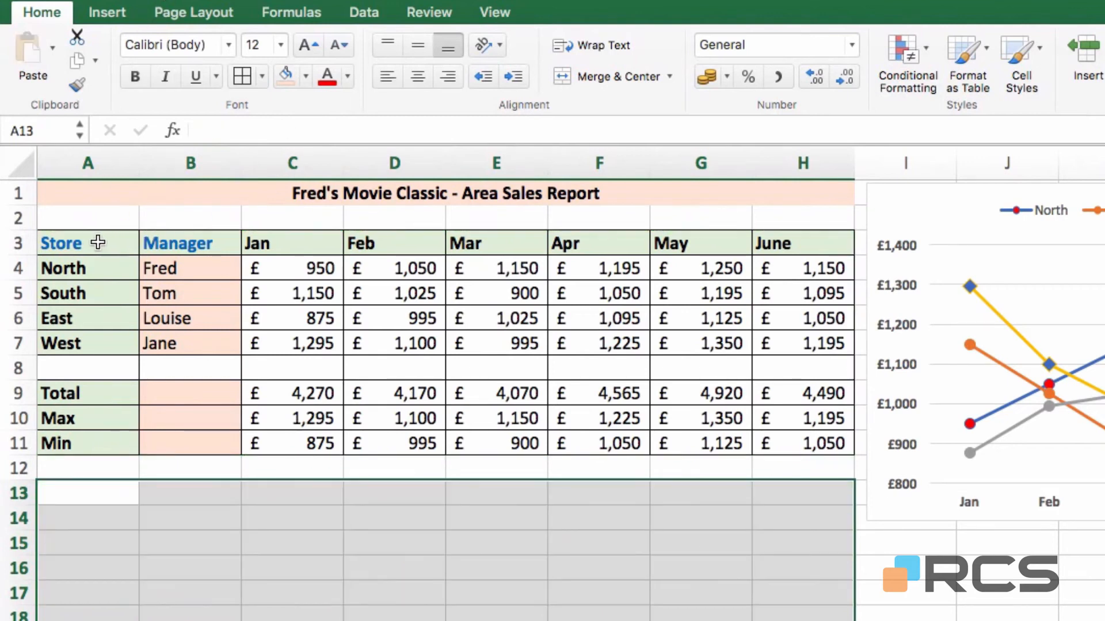
{"action": "left_click_drag", "start_coordinate": [94, 244], "coordinate": [801, 443]}
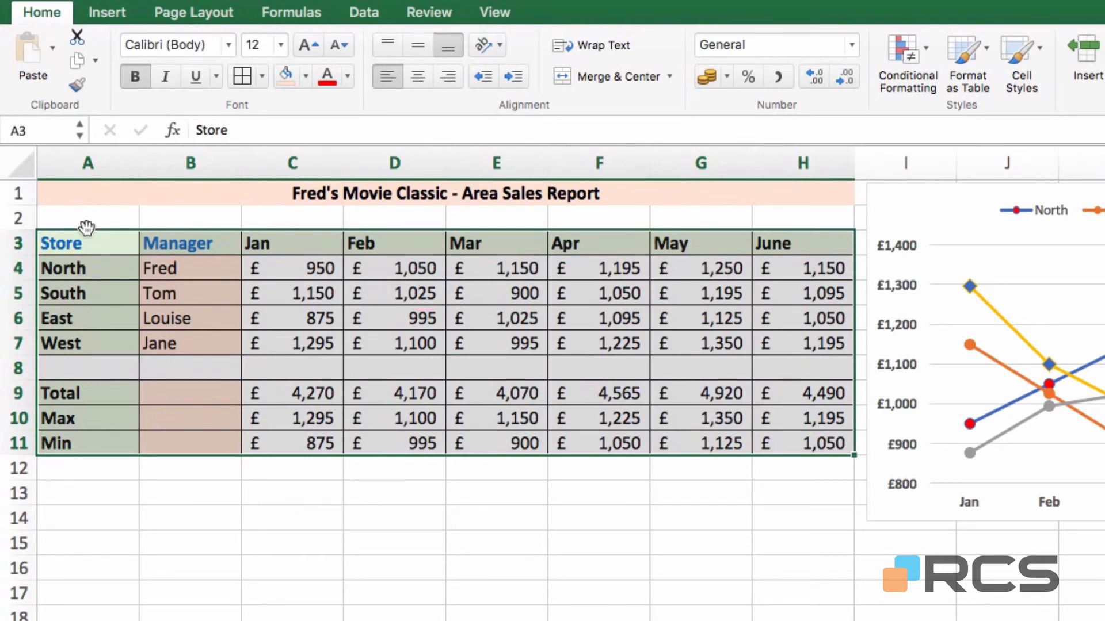
- Right-drag the sales table to A13:H21 and choose Copy Here to duplicate it
{"action": "left_click_drag", "start_coordinate": [88, 236], "coordinate": [93, 501]}
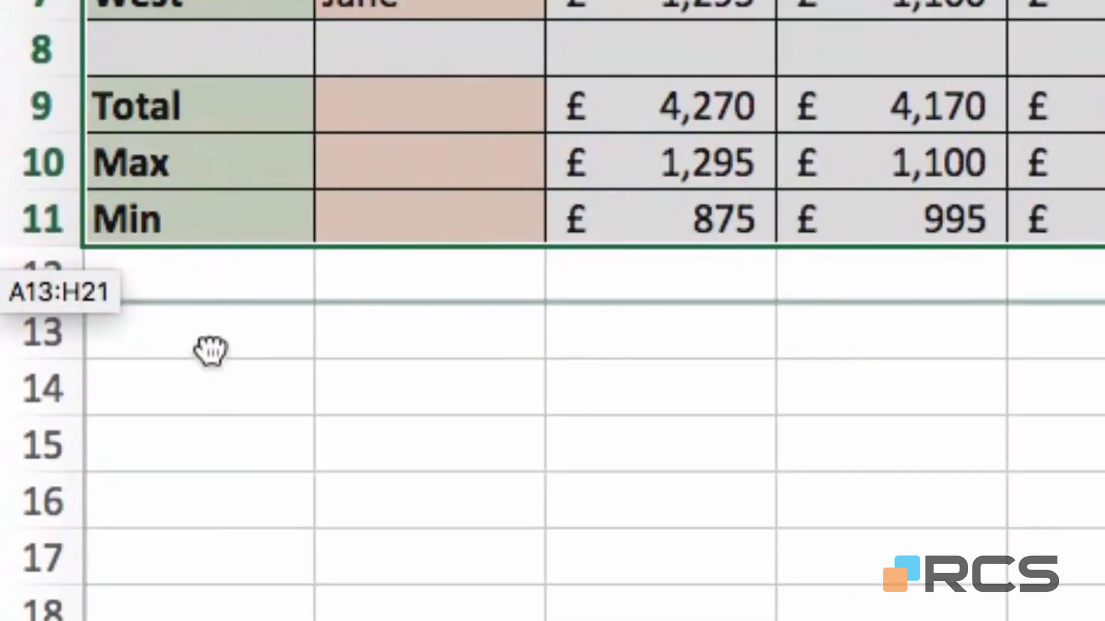
{"action": "left_click_drag", "start_coordinate": [210, 350], "coordinate": [246, 355]}
{"action": "left_click_drag", "start_coordinate": [246, 355], "coordinate": [246, 355]}
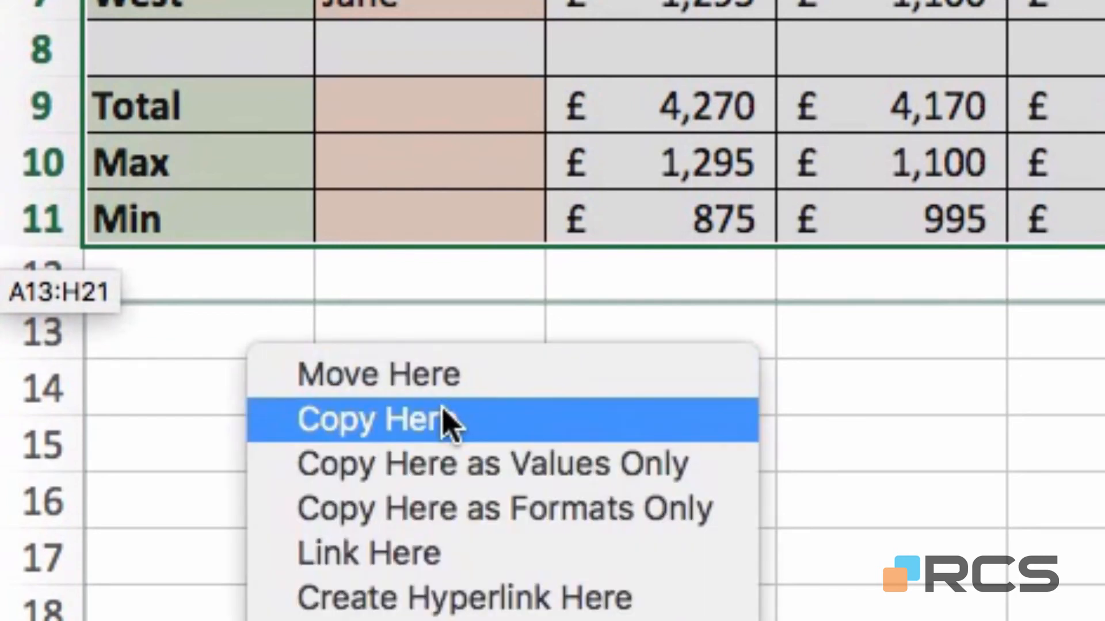
{"action": "left_click", "coordinate": [355, 429]}
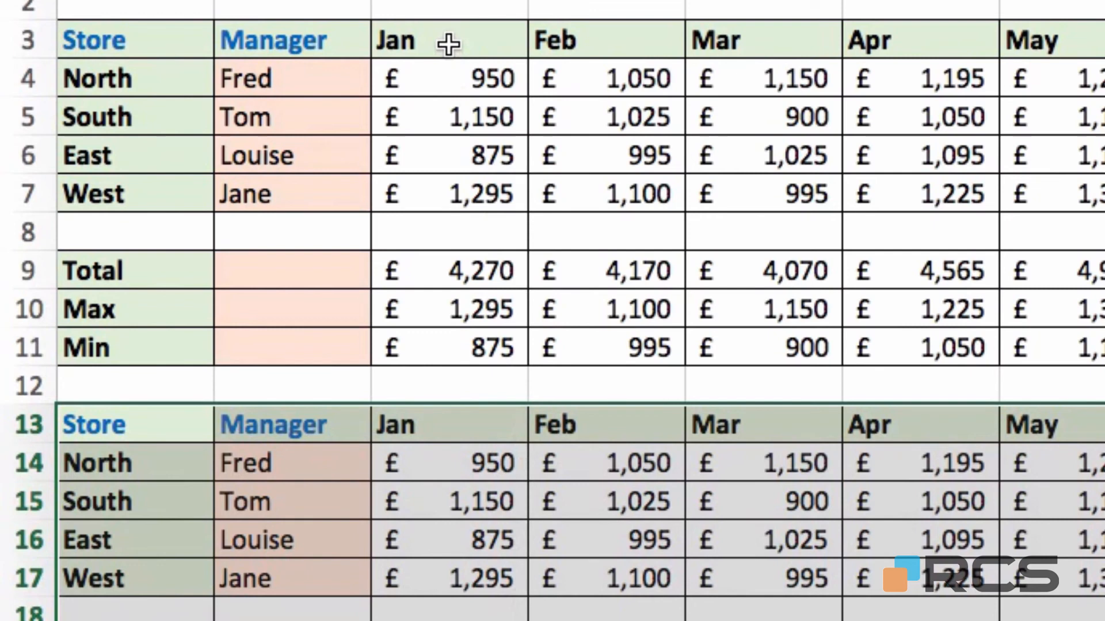
{"action": "left_click_drag", "start_coordinate": [449, 43], "coordinate": [434, 344]}
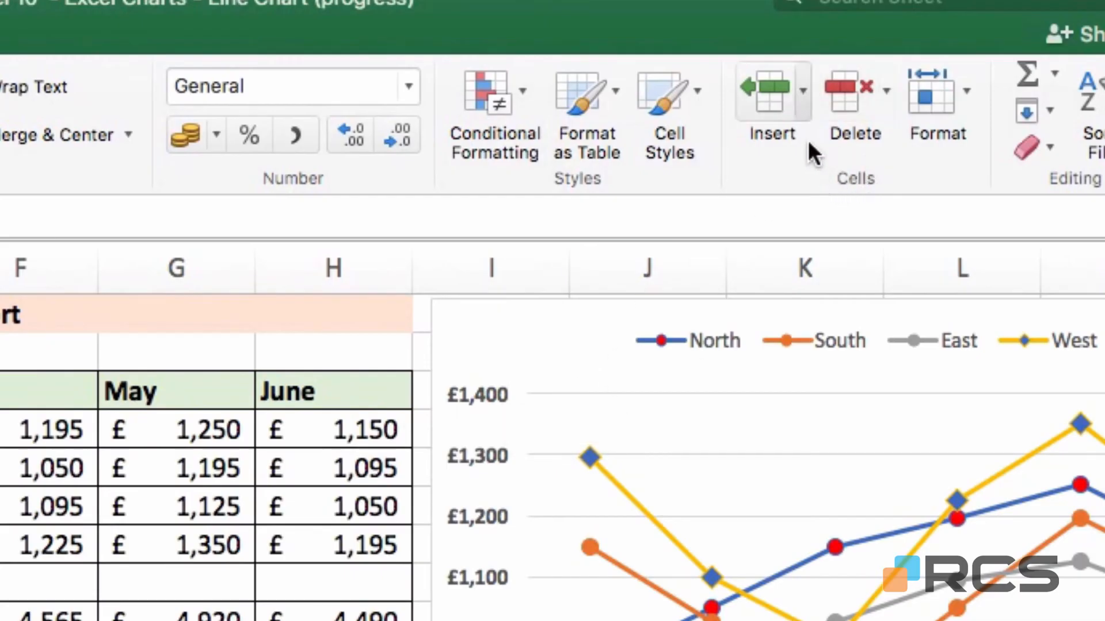
{"action": "left_click", "coordinate": [803, 90]}
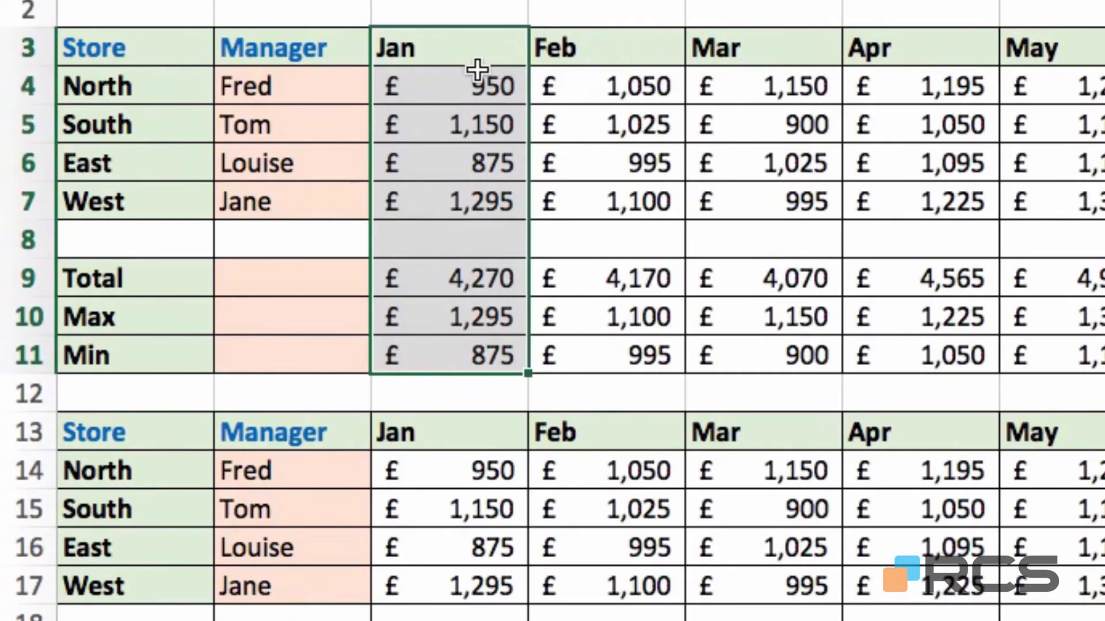
- Insert blank cells at C3:C11 with Shift cells right, moving Jan onward to column D
{"action": "right_click", "coordinate": [443, 122]}
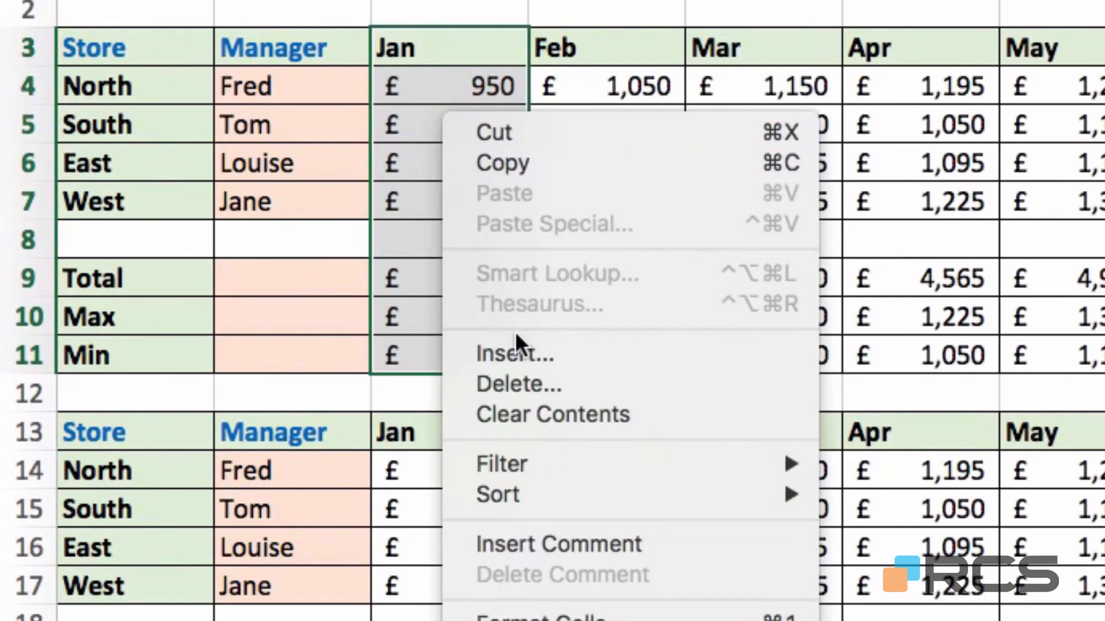
{"action": "left_click", "coordinate": [516, 348]}
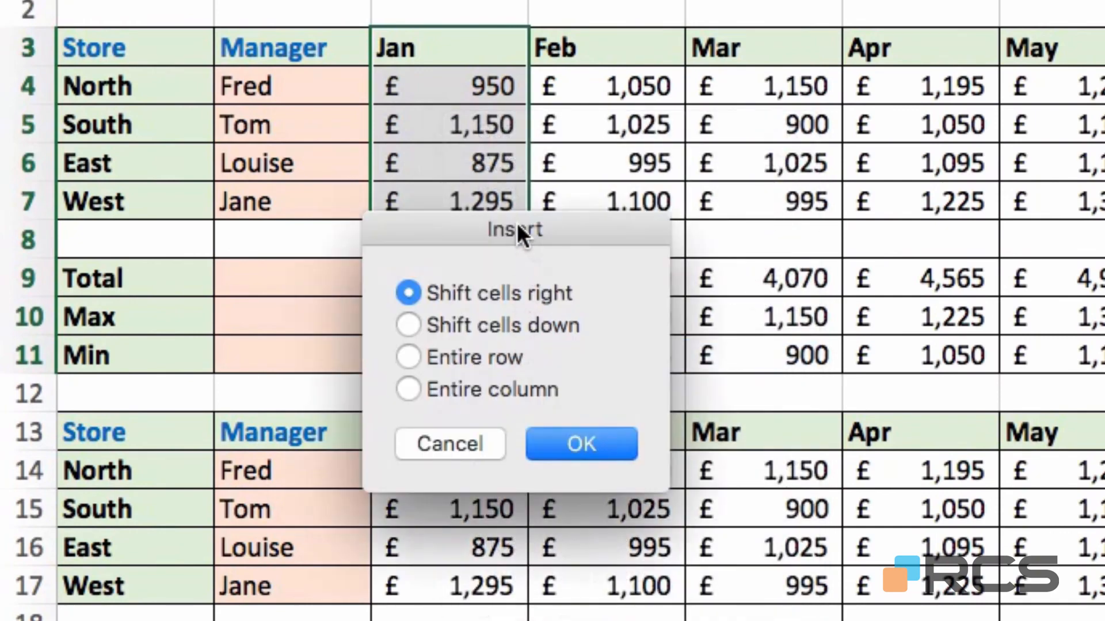
{"action": "left_click_drag", "start_coordinate": [517, 223], "coordinate": [686, 50]}
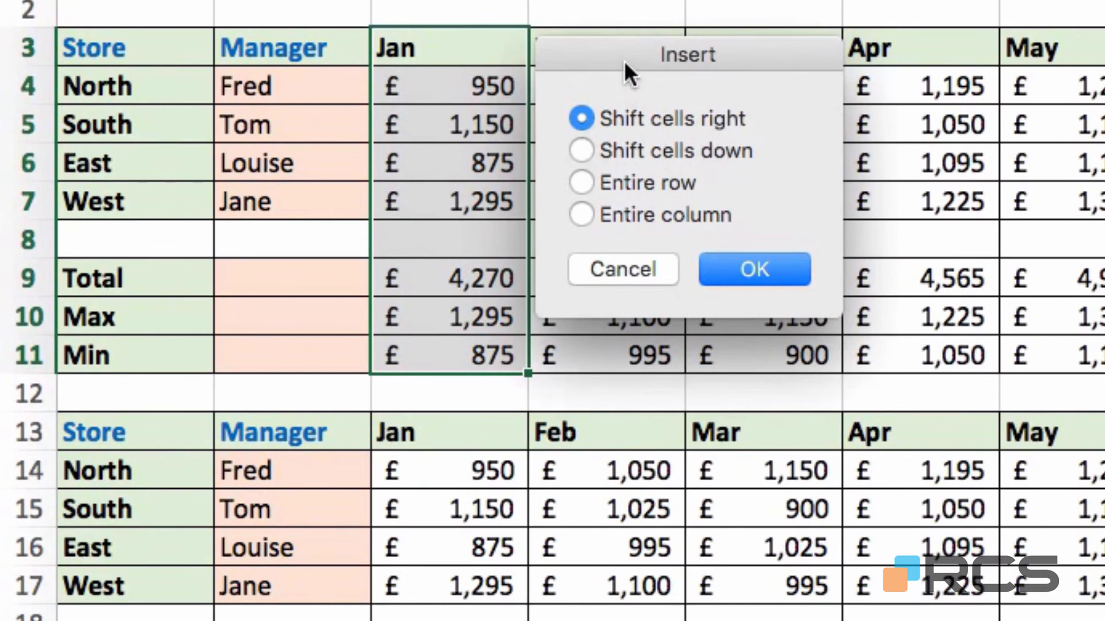
{"action": "left_click_drag", "start_coordinate": [624, 61], "coordinate": [783, 47]}
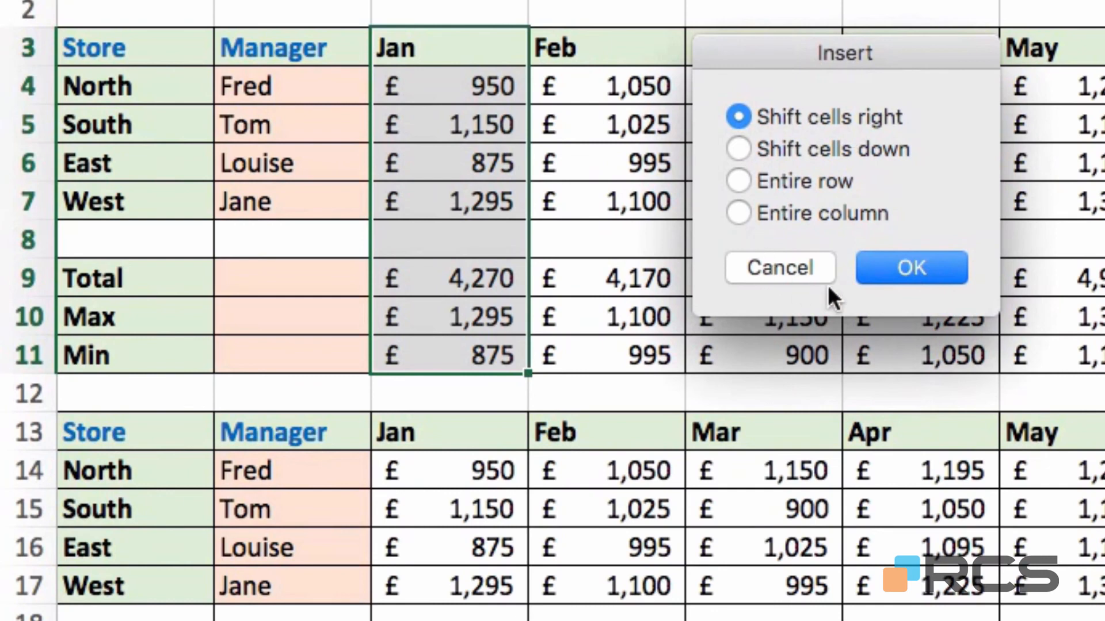
{"action": "left_click", "coordinate": [903, 259]}
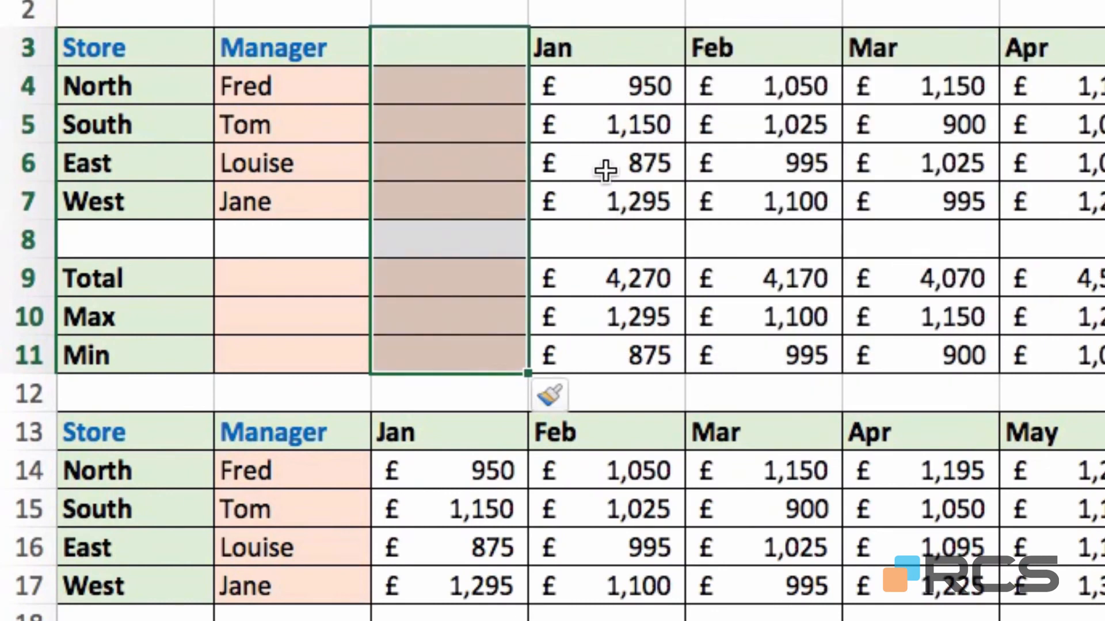
- Paint the Jan column D3:D11 formatting onto the blank cells C3:C11
{"action": "left_click", "coordinate": [493, 44]}
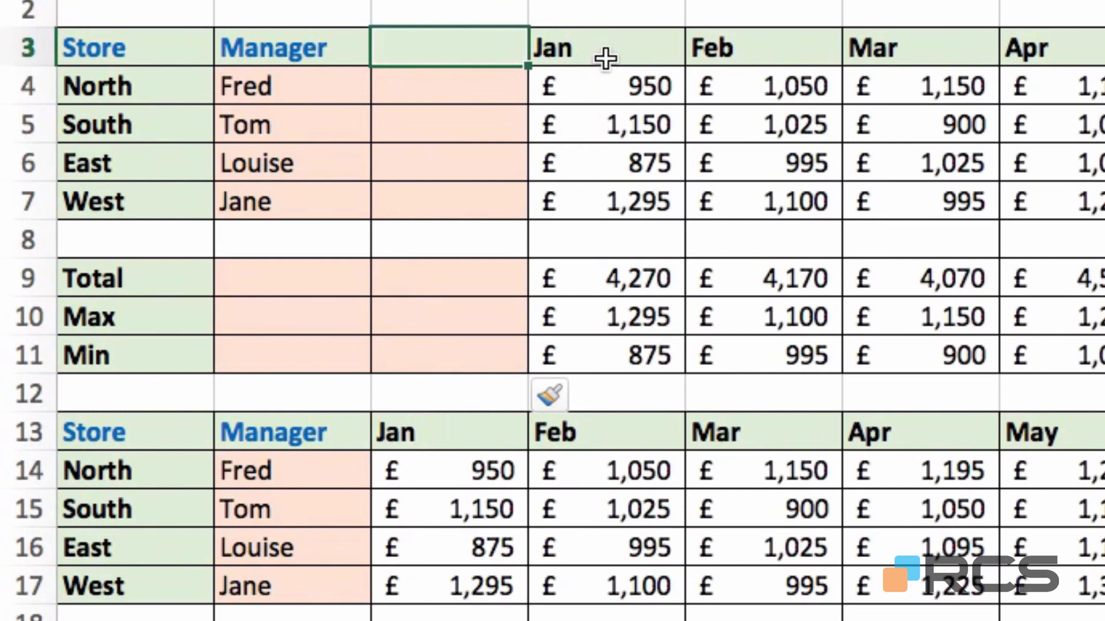
{"action": "left_click", "coordinate": [610, 40]}
{"action": "left_click_drag", "start_coordinate": [610, 39], "coordinate": [622, 357]}
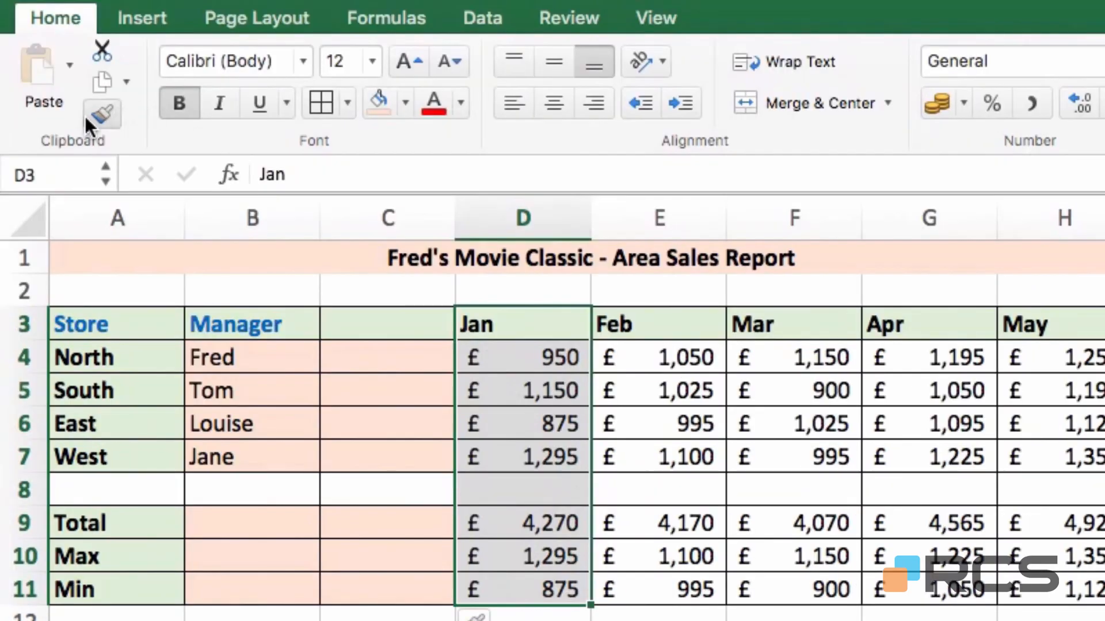
{"action": "left_click", "coordinate": [86, 117]}
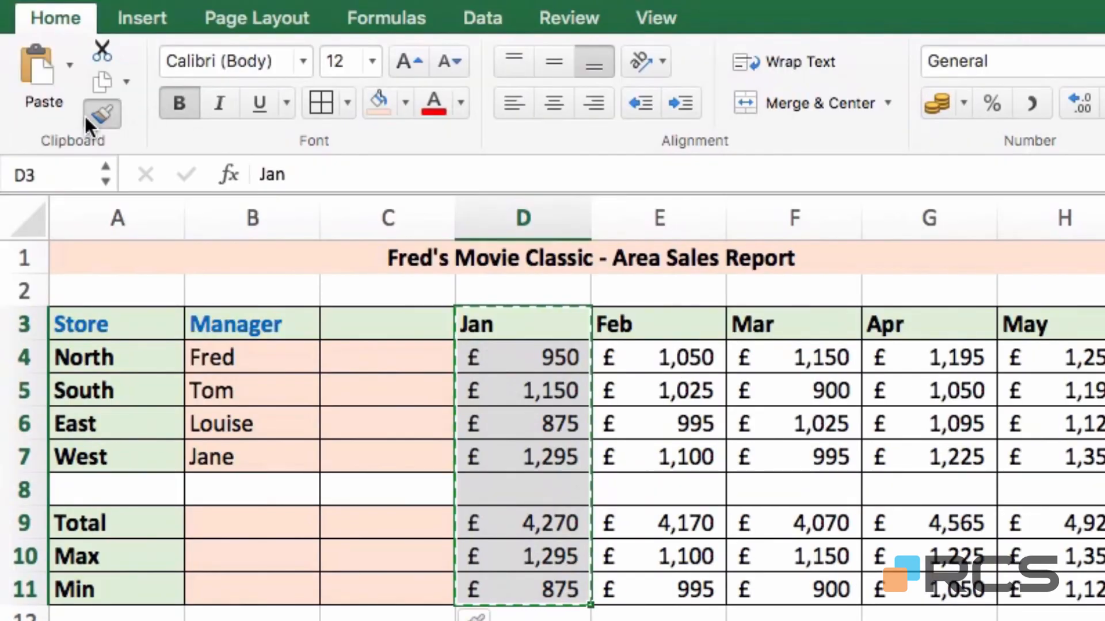
{"action": "left_click", "coordinate": [381, 331]}
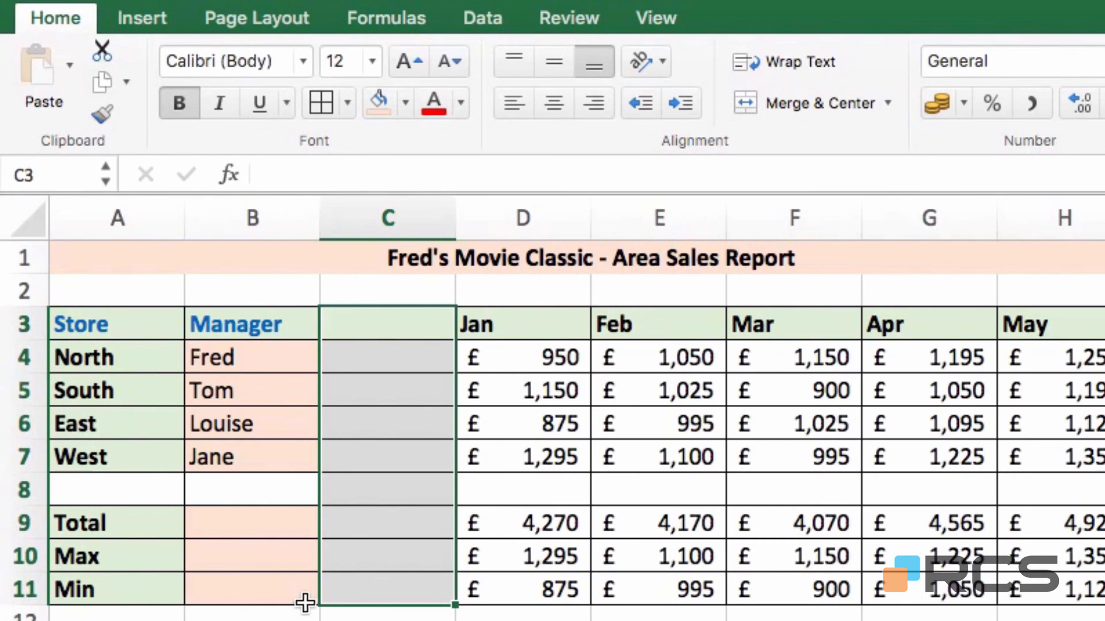
- Delete blank cells C3:C11 with Shift cells left, returning Jan to column C
{"action": "left_click_drag", "start_coordinate": [405, 321], "coordinate": [412, 589]}
{"action": "right_click", "coordinate": [407, 386]}
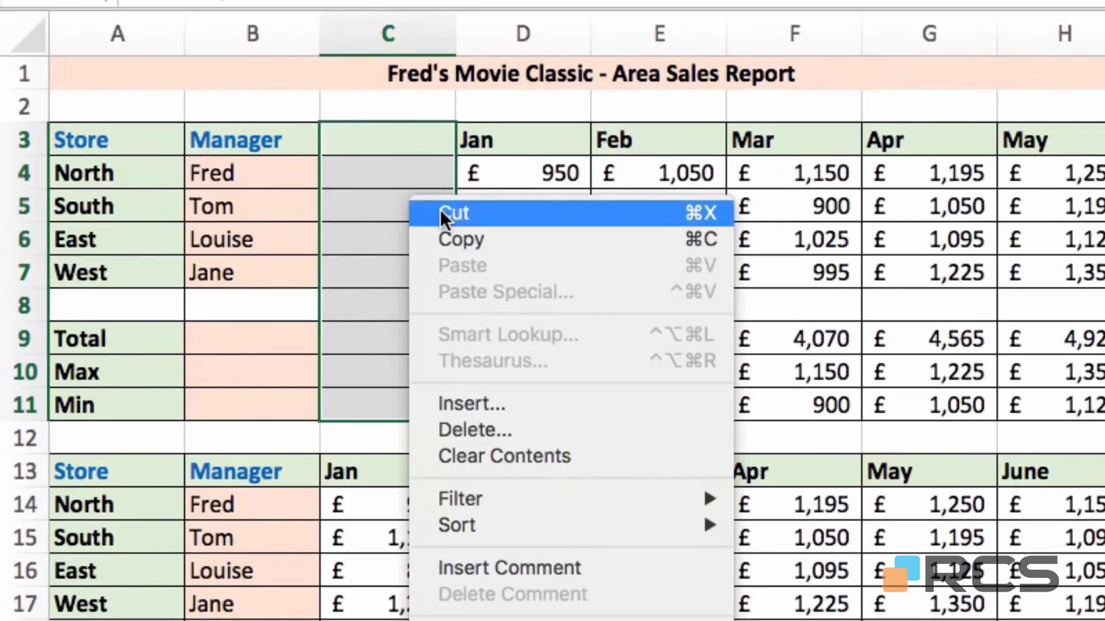
{"action": "left_click", "coordinate": [466, 429]}
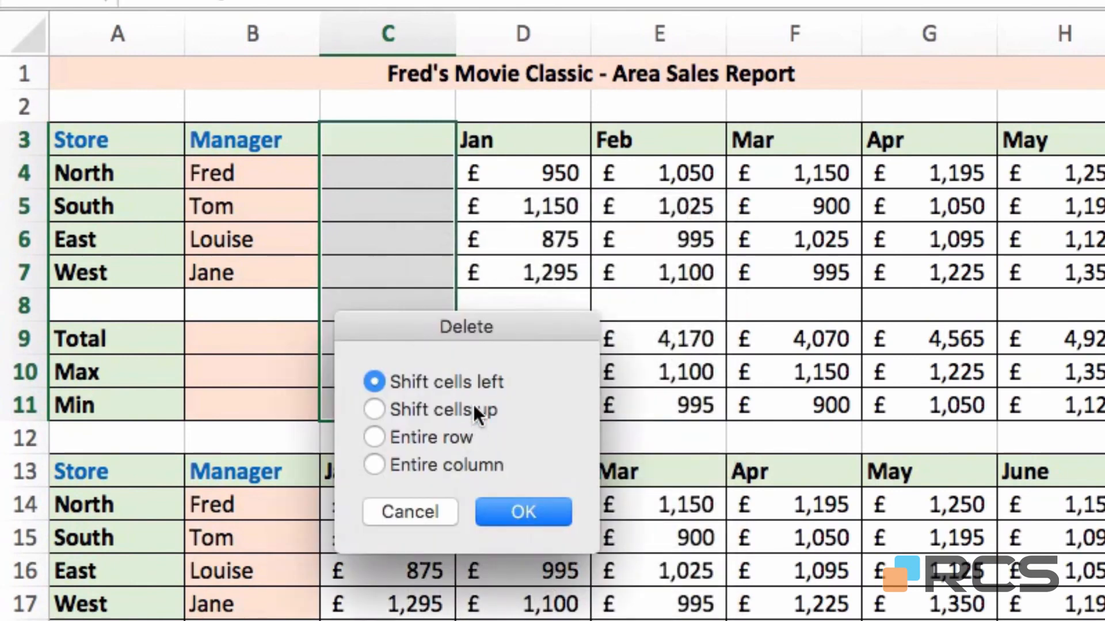
{"action": "left_click_drag", "start_coordinate": [471, 326], "coordinate": [676, 190]}
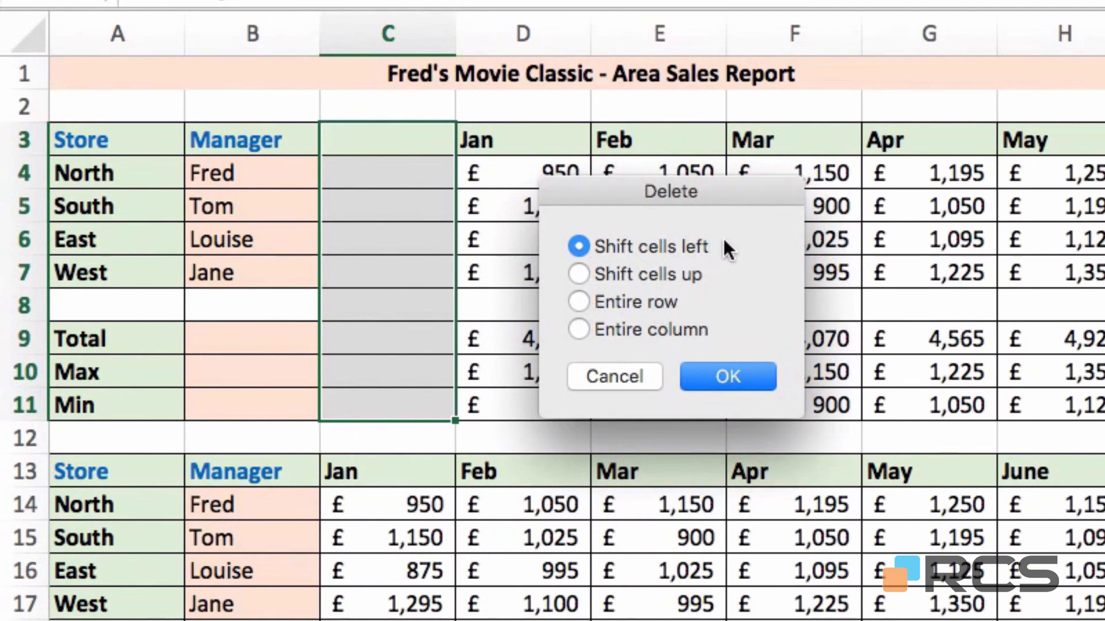
{"action": "left_click", "coordinate": [706, 380]}
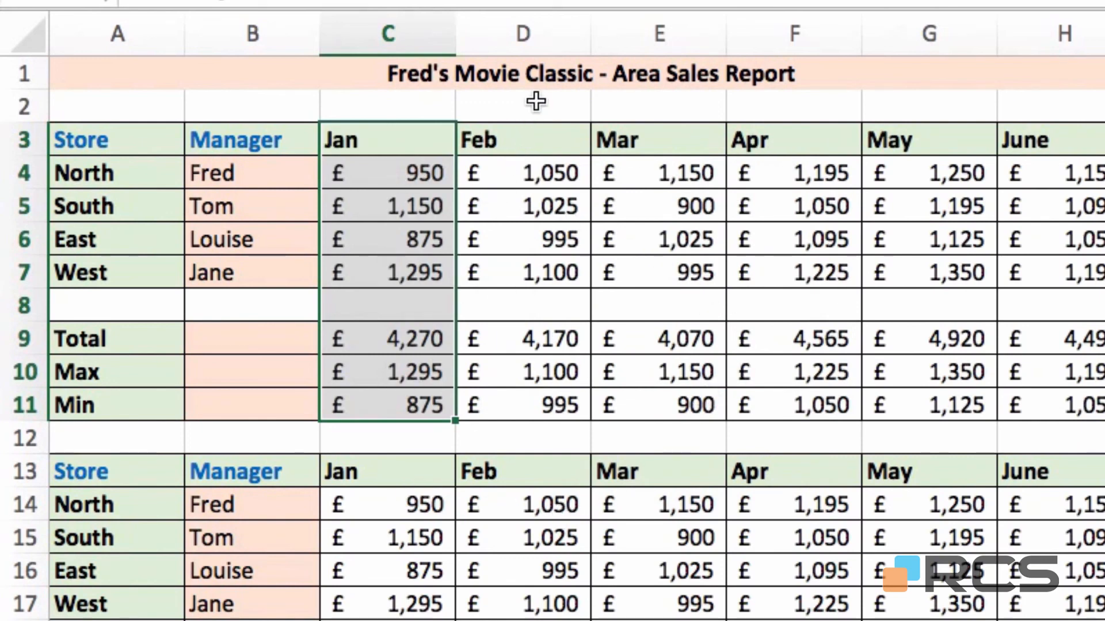
{"action": "left_click", "coordinate": [520, 75]}
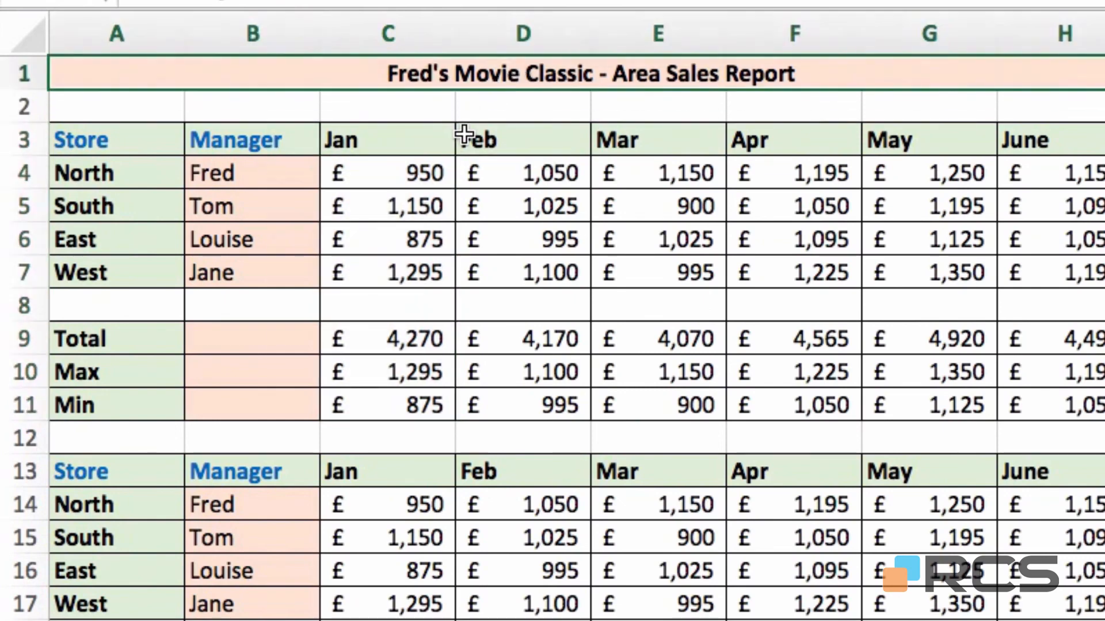